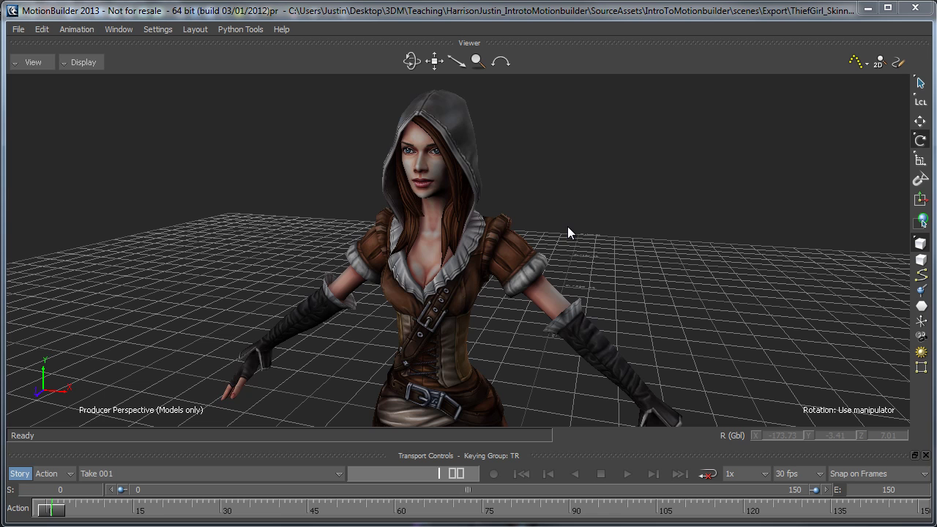
# Step: Switch the viewer to X-Ray display to show the skeleton through the thief girl's mesh
pyautogui.keyDown('shift'); pyautogui.moveTo(635, 212); pyautogui.dragTo(551, 227); pyautogui.keyUp('shift')
pyautogui.hotkey('ctrl', 'a')
# Step: Try rotating the left upper arm bone L_Humerus_Base to raise the arm, and undo the rotation
pyautogui.click(538, 205)
pyautogui.moveTo(596, 176)
pyautogui.mouseDown()
pyautogui.moveTo(590, 162)
pyautogui.moveTo(592, 187)
pyautogui.moveTo(588, 163)
pyautogui.mouseUp()
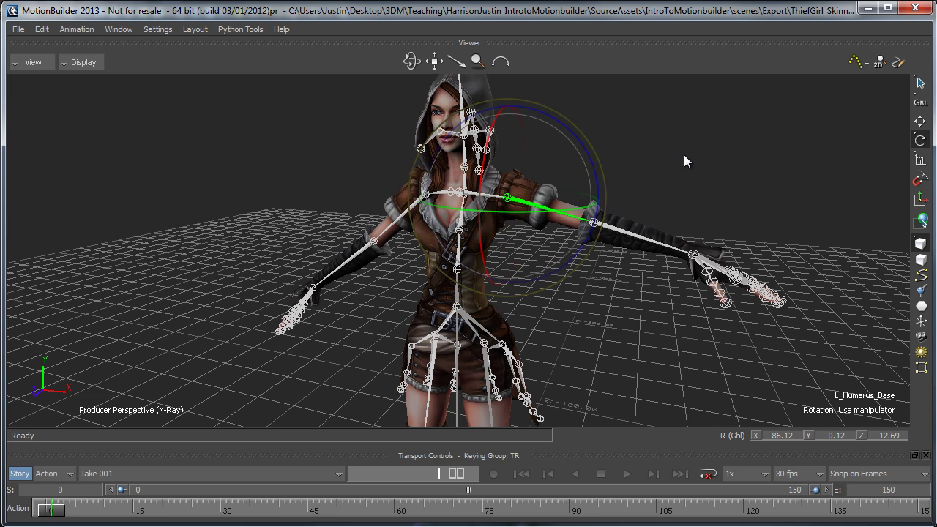
pyautogui.hotkey('ctrl', 'z')
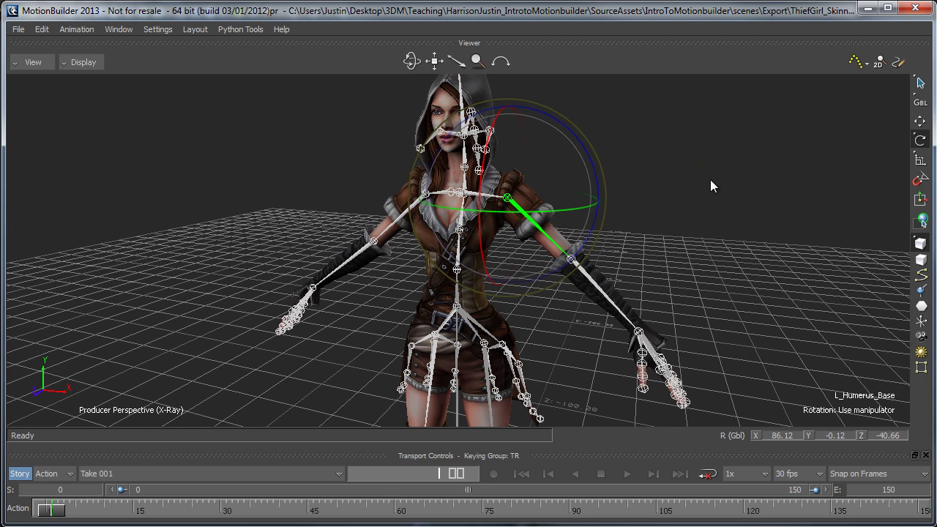
pyautogui.hotkey('ctrl', 'z')
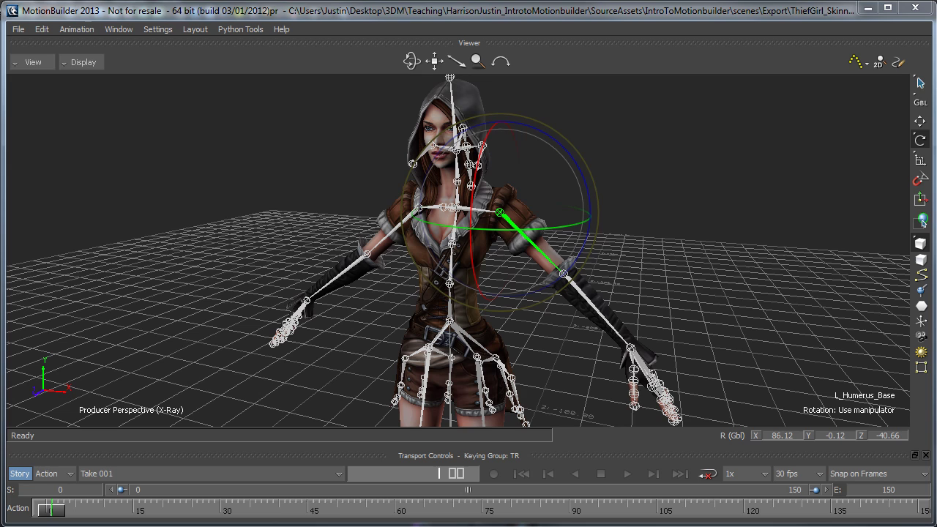
# Step: Open the Asset Browser and pick the Character asset among the Characters templates
pyautogui.click(116, 29)
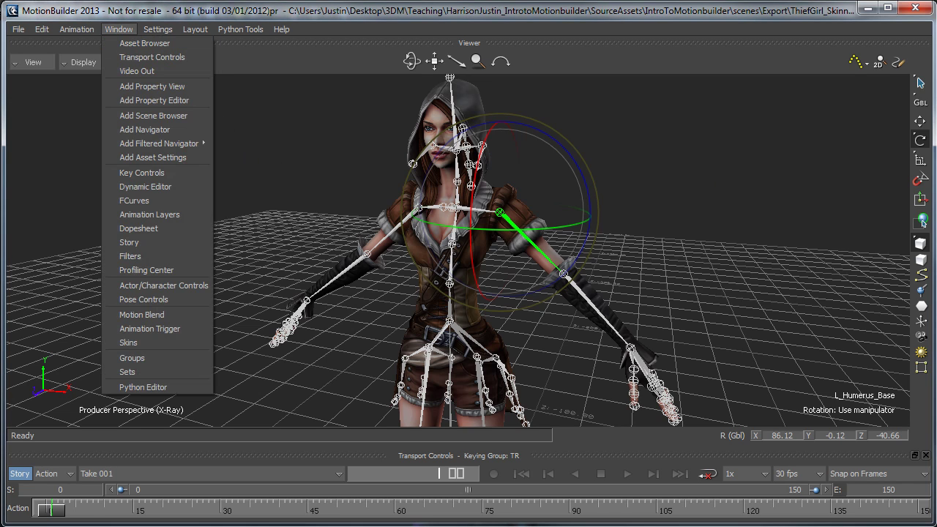
pyautogui.press('Escape')
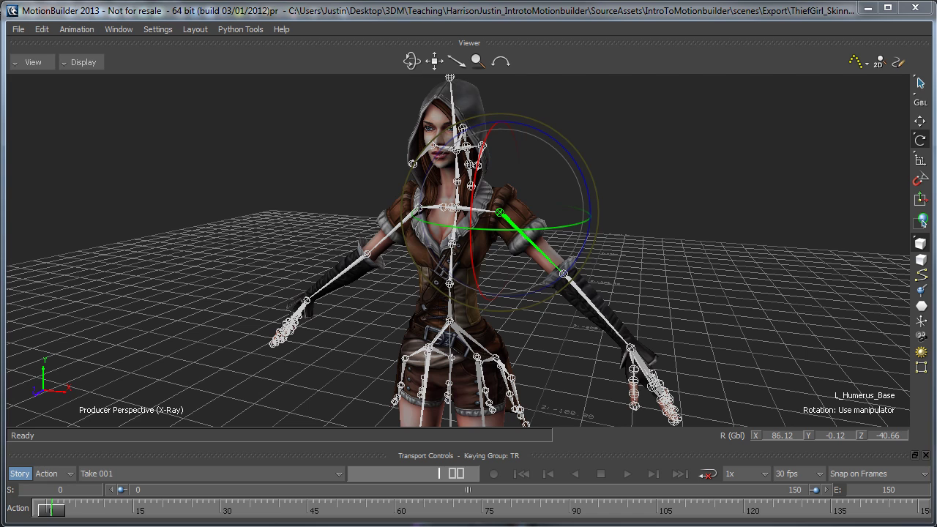
pyautogui.moveTo(868, 147); pyautogui.dragTo(647, 82)
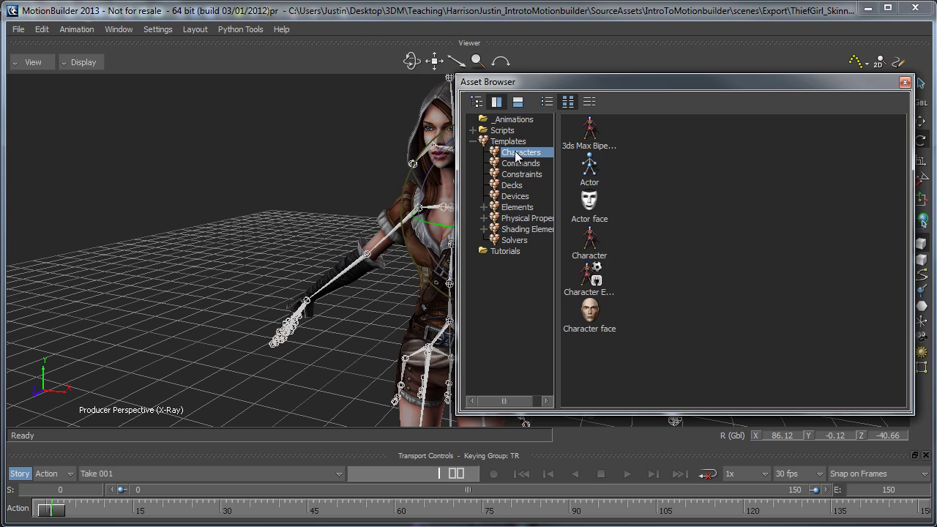
pyautogui.click(590, 240)
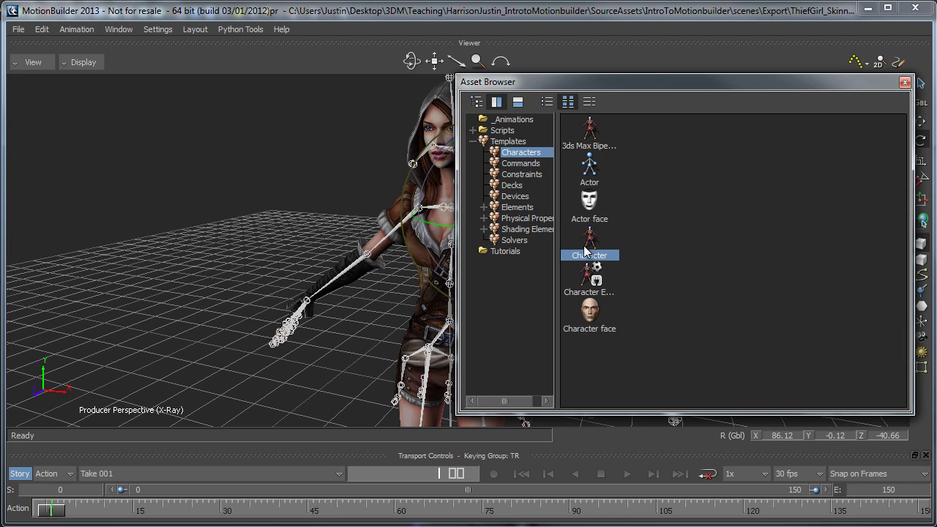
pyautogui.moveTo(598, 85); pyautogui.dragTo(615, 83)
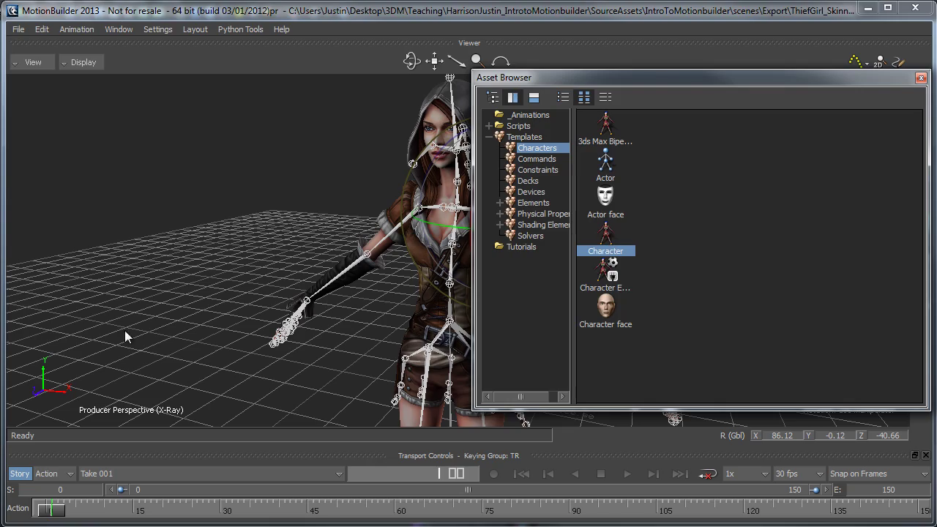
# Step: With no bones selected, add a Character asset to empty space in the scene and close the Asset Browser
pyautogui.keyDown('alt'); pyautogui.moveTo(363, 191); pyautogui.dragTo(266, 217); pyautogui.keyUp('alt')
pyautogui.keyDown('alt'); pyautogui.moveTo(266, 218); pyautogui.dragTo(310, 213, button='middle'); pyautogui.keyUp('alt')
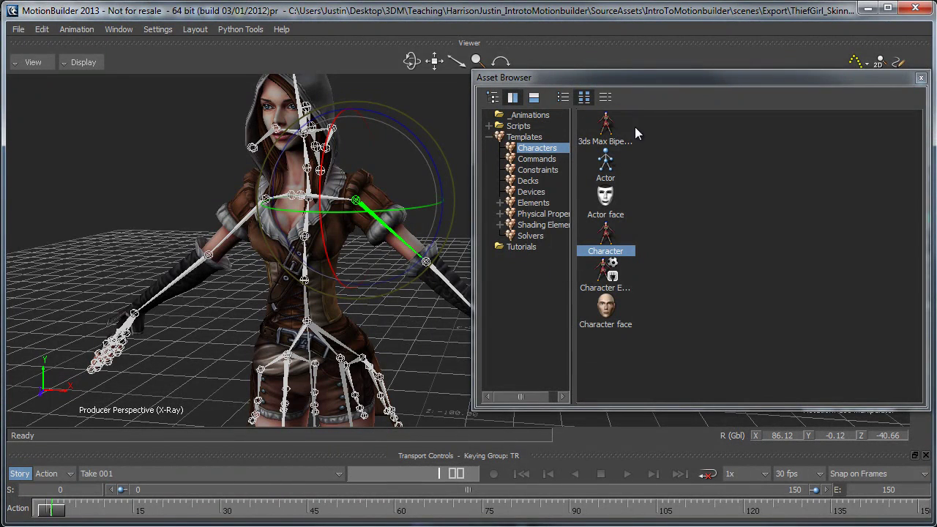
pyautogui.moveTo(642, 82); pyautogui.dragTo(629, 93)
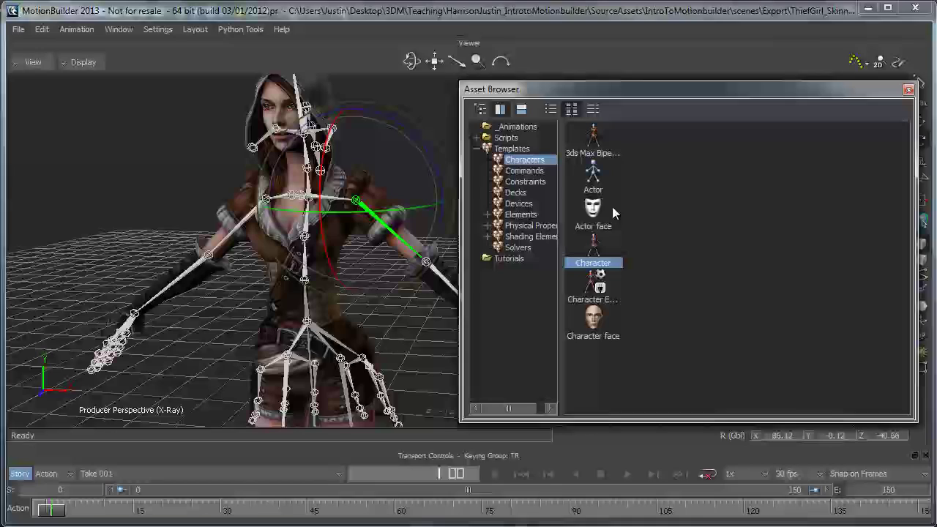
pyautogui.click(307, 320)
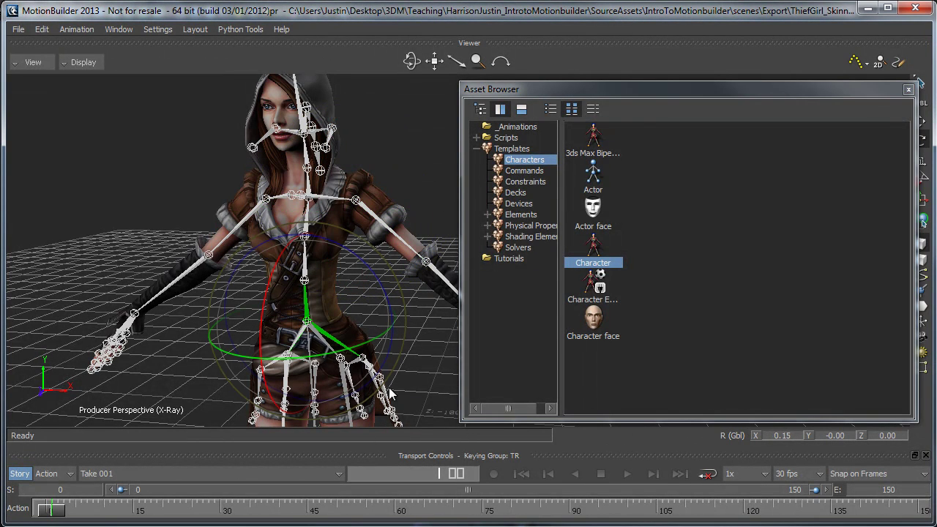
pyautogui.click(444, 170)
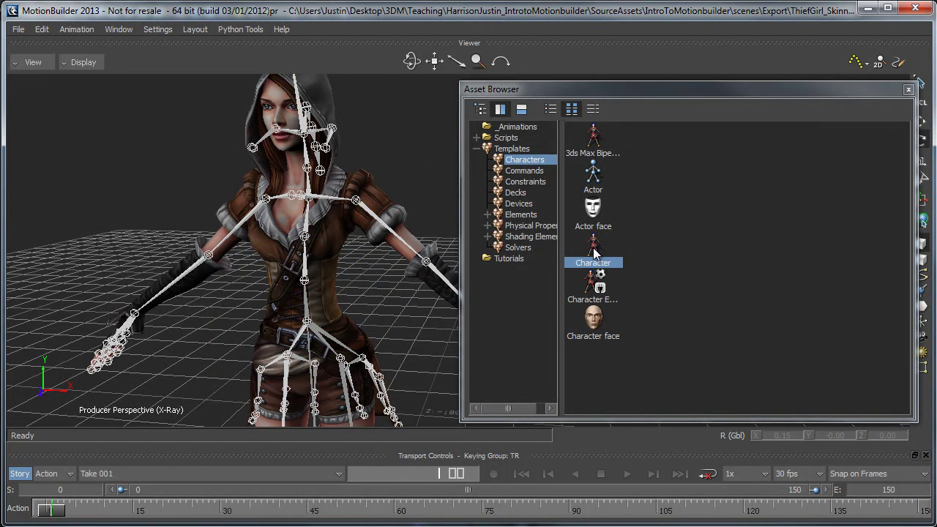
pyautogui.moveTo(595, 254); pyautogui.dragTo(192, 215)
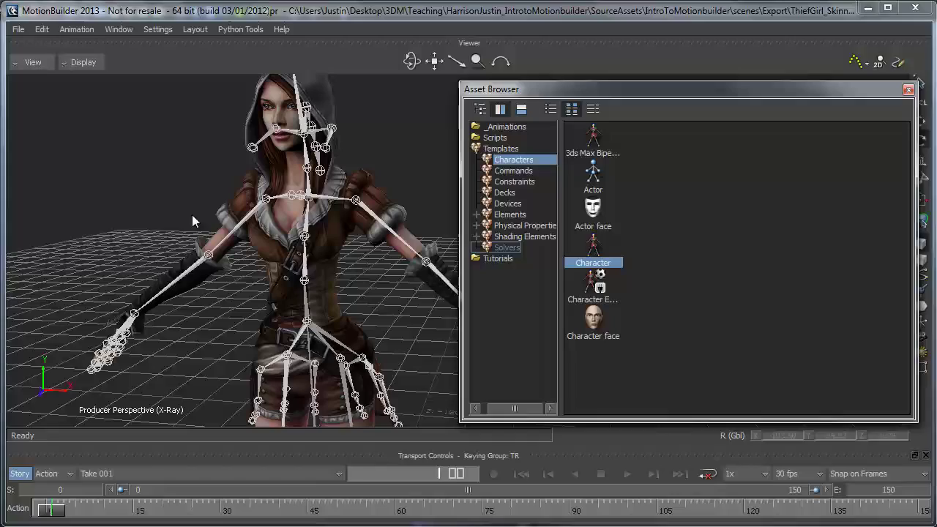
pyautogui.click(908, 88)
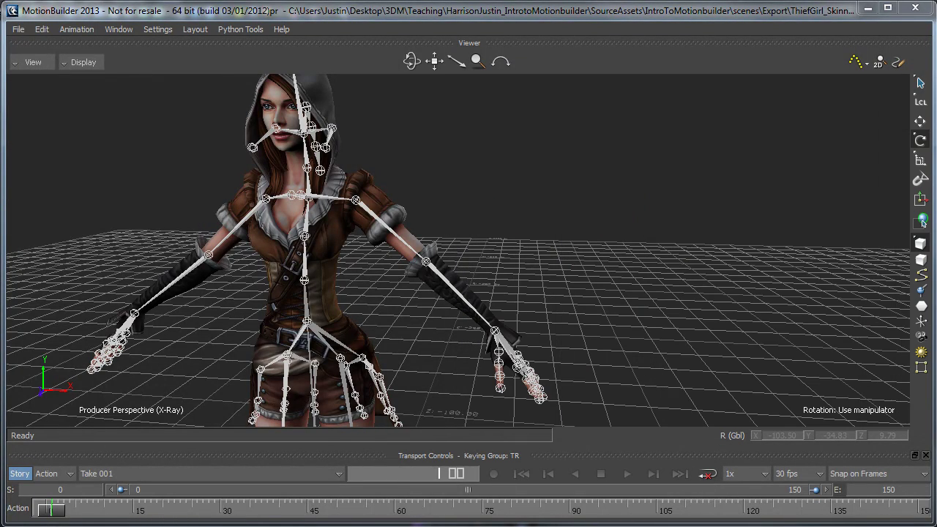
# Step: Enlarge the Character Controls window, show the new character's skeleton definition, and place the window beside the model
pyautogui.moveTo(416, 306); pyautogui.dragTo(481, 287, button='middle')
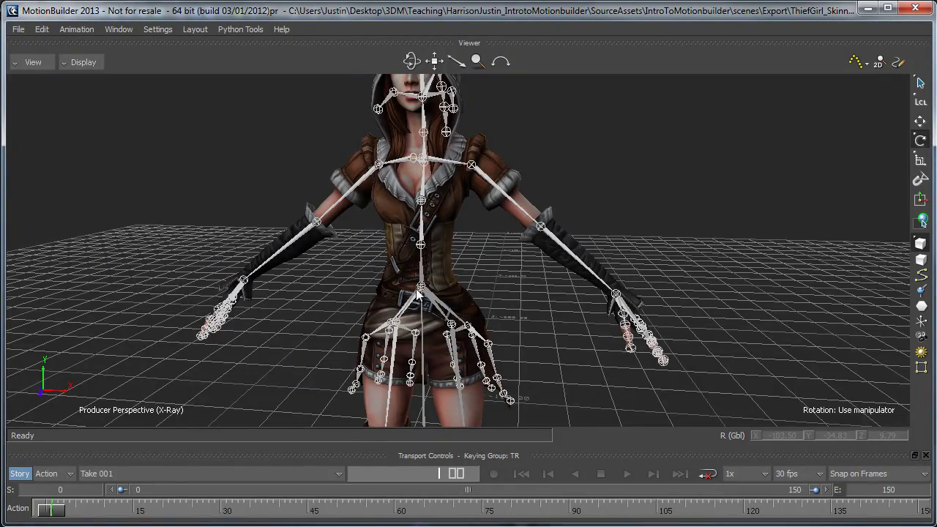
pyautogui.keyDown('alt'); pyautogui.moveTo(429, 296); pyautogui.dragTo(414, 303); pyautogui.keyUp('alt')
pyautogui.keyDown('alt'); pyautogui.moveTo(414, 303); pyautogui.dragTo(601, 221, button='right'); pyautogui.keyUp('alt')
pyautogui.moveTo(936, 22); pyautogui.dragTo(802, 89)
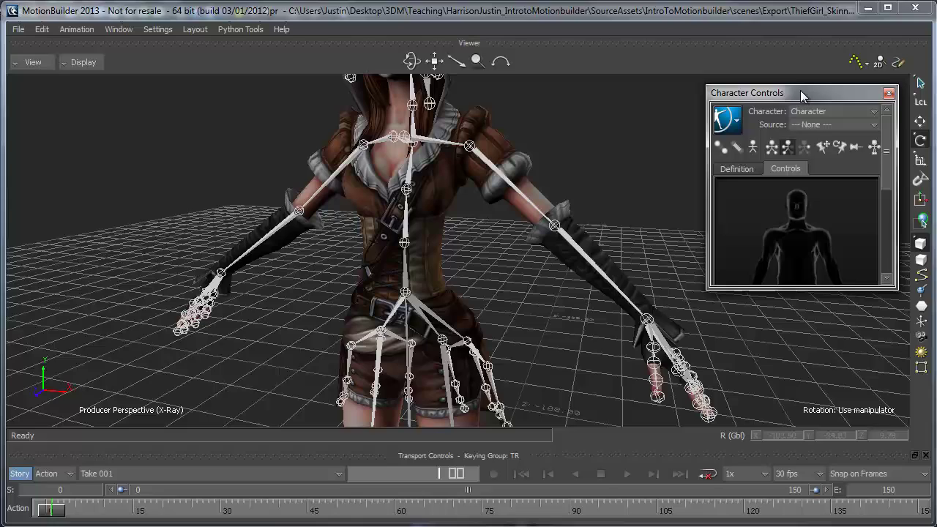
pyautogui.moveTo(805, 285); pyautogui.dragTo(802, 479)
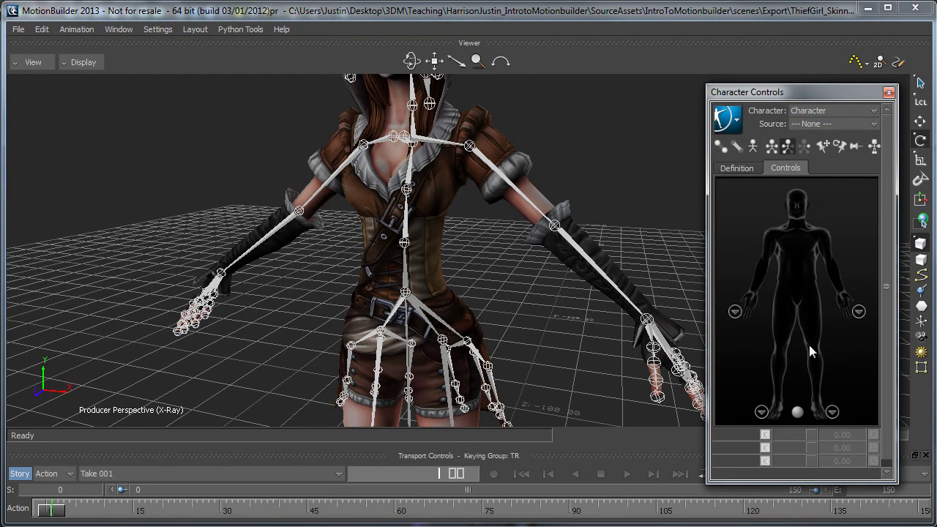
pyautogui.click(738, 169)
pyautogui.moveTo(848, 93); pyautogui.dragTo(725, 74)
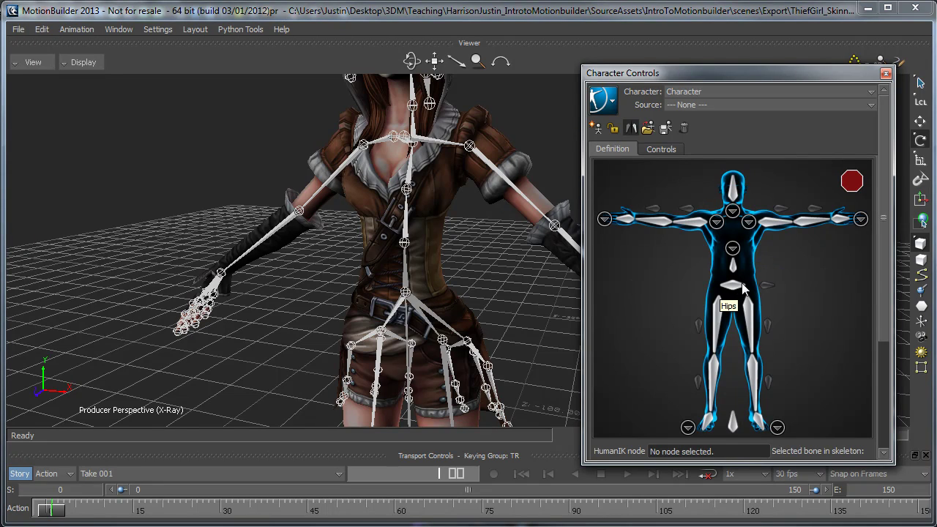
# Step: Assign the root bone Hips_Base to the Hips slot of the character definition
pyautogui.click(407, 288)
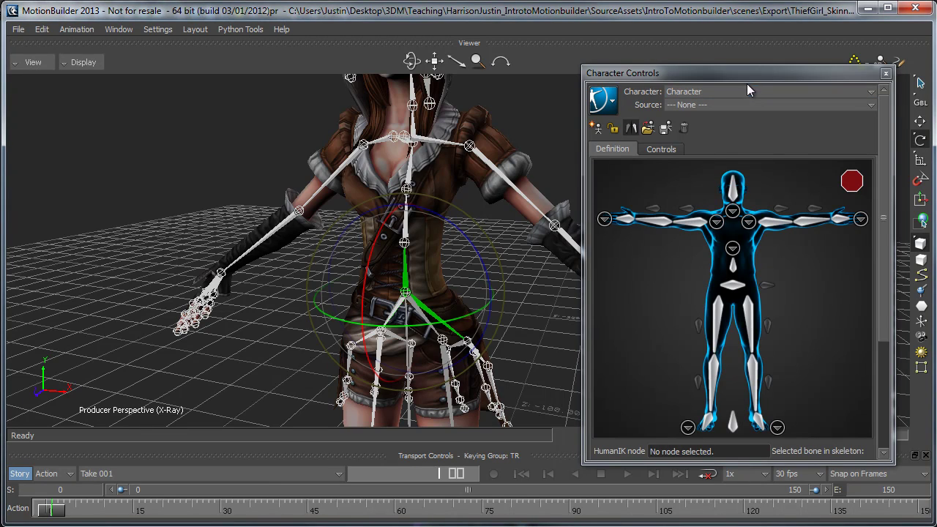
pyautogui.moveTo(747, 84); pyautogui.dragTo(700, 58)
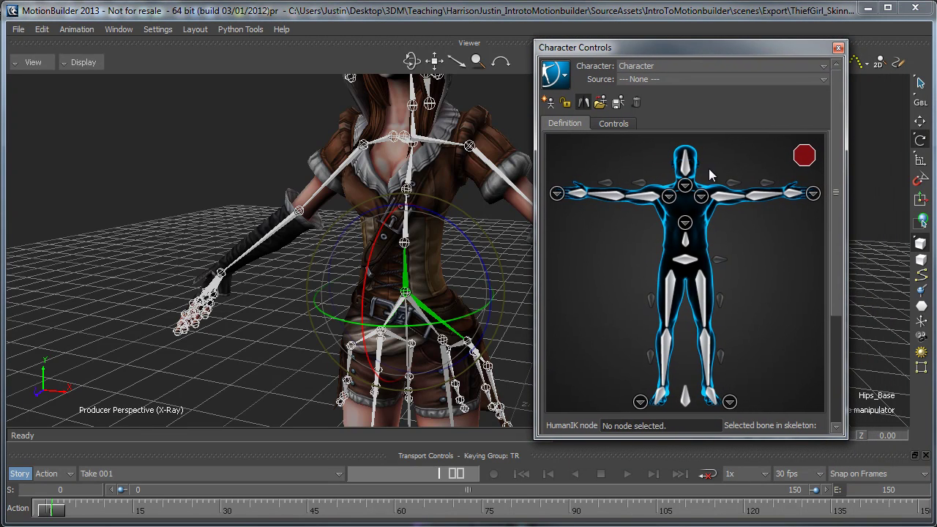
pyautogui.rightClick(687, 260)
pyautogui.click(719, 271)
pyautogui.click(621, 277)
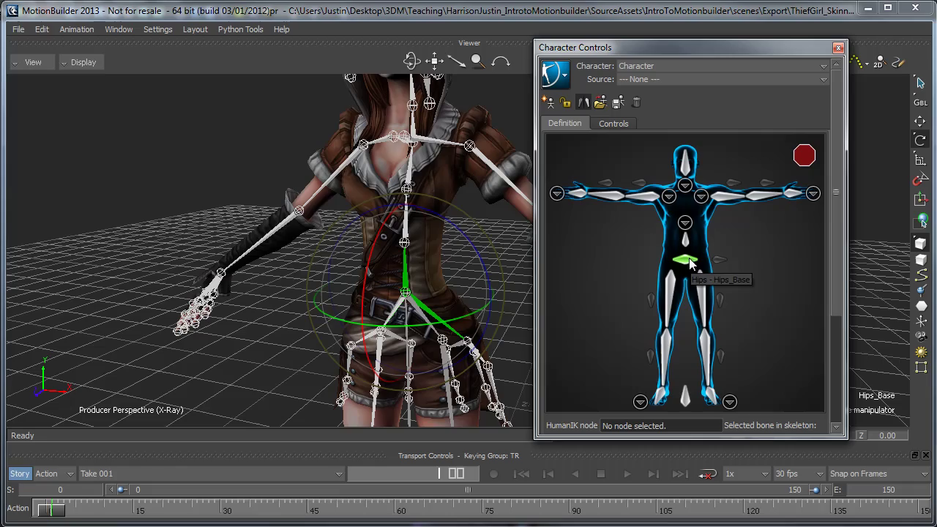
# Step: Assign the lowest spine bone, Spine01_Base, to the Spine slot of the character definition
pyautogui.keyDown('shift'); pyautogui.moveTo(444, 215); pyautogui.dragTo(503, 190); pyautogui.keyUp('shift')
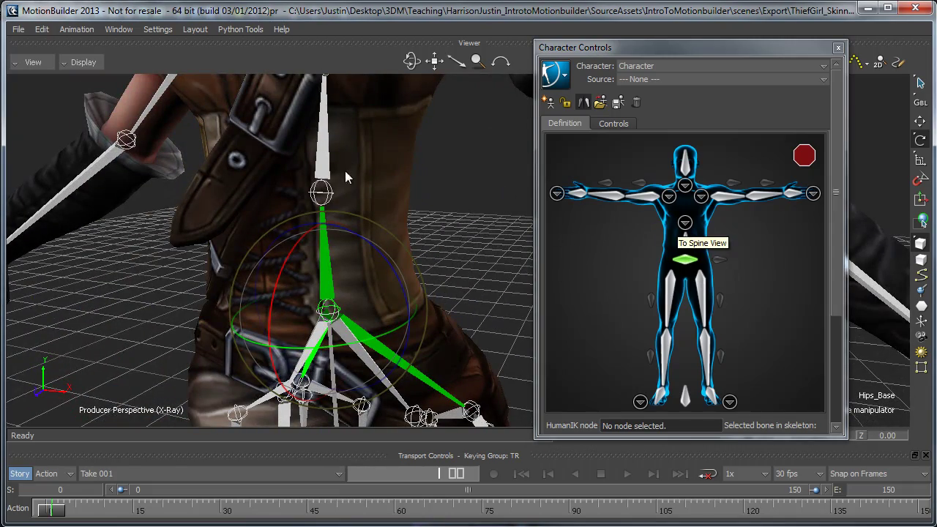
pyautogui.click(328, 152)
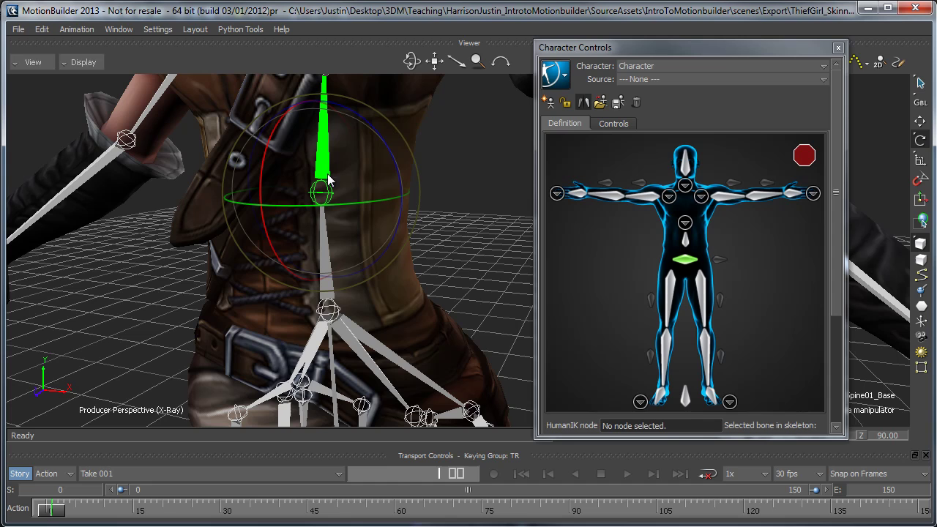
pyautogui.rightClick(688, 244)
pyautogui.click(714, 246)
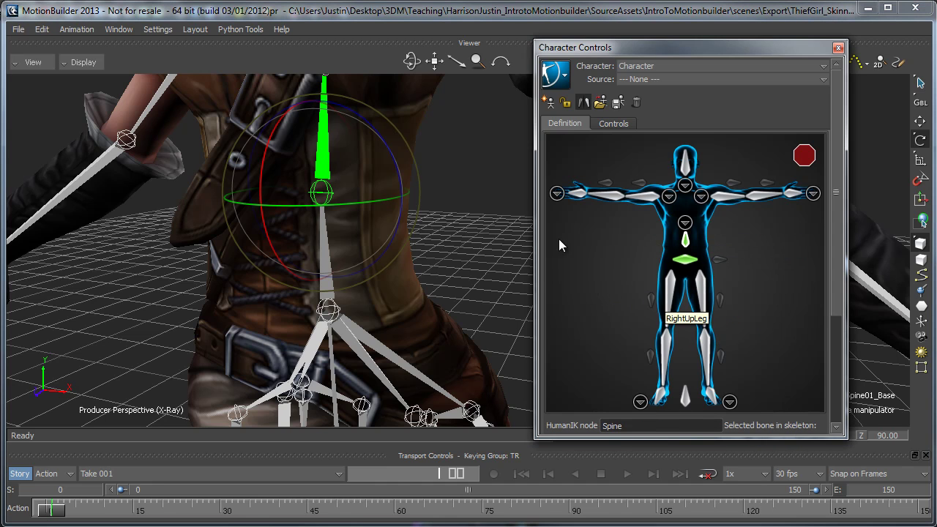
# Step: Assign the chest bone Spine02_Base to the Spine1 slot in the definition's detailed spine view
pyautogui.keyDown('alt'); pyautogui.moveTo(434, 175); pyautogui.dragTo(433, 276, button='middle'); pyautogui.keyUp('alt')
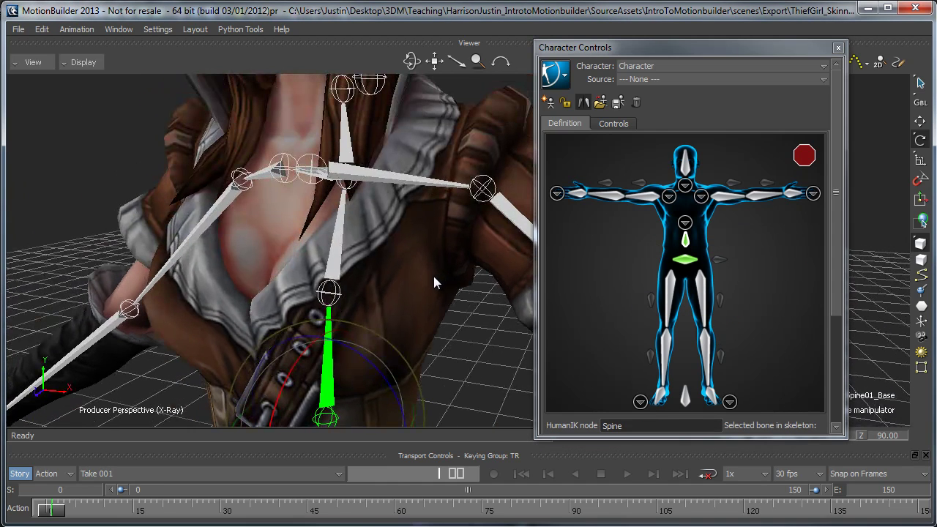
pyautogui.click(338, 255)
pyautogui.keyDown('alt'); pyautogui.moveTo(338, 256); pyautogui.dragTo(409, 266); pyautogui.keyUp('alt')
pyautogui.keyDown('alt'); pyautogui.moveTo(409, 216); pyautogui.dragTo(404, 253, button='middle'); pyautogui.keyUp('alt')
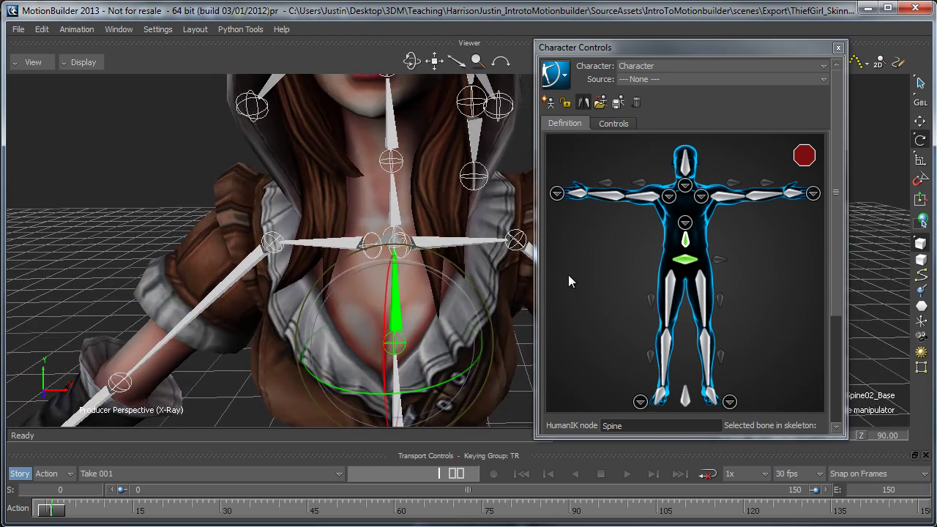
pyautogui.click(685, 222)
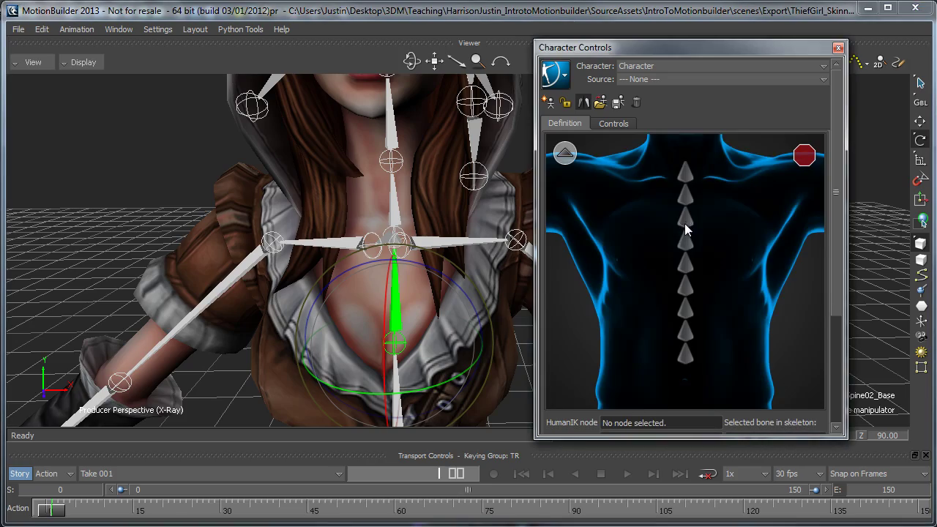
pyautogui.keyDown('shift'); pyautogui.moveTo(401, 287); pyautogui.dragTo(360, 176); pyautogui.keyUp('shift')
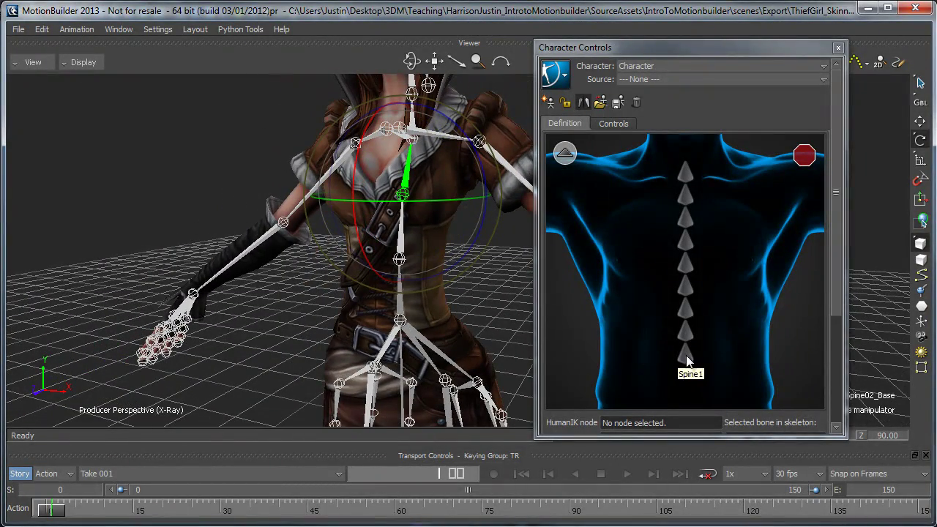
pyautogui.rightClick(685, 355)
pyautogui.click(708, 366)
pyautogui.keyDown('shift'); pyautogui.moveTo(490, 210); pyautogui.dragTo(507, 337); pyautogui.keyUp('shift')
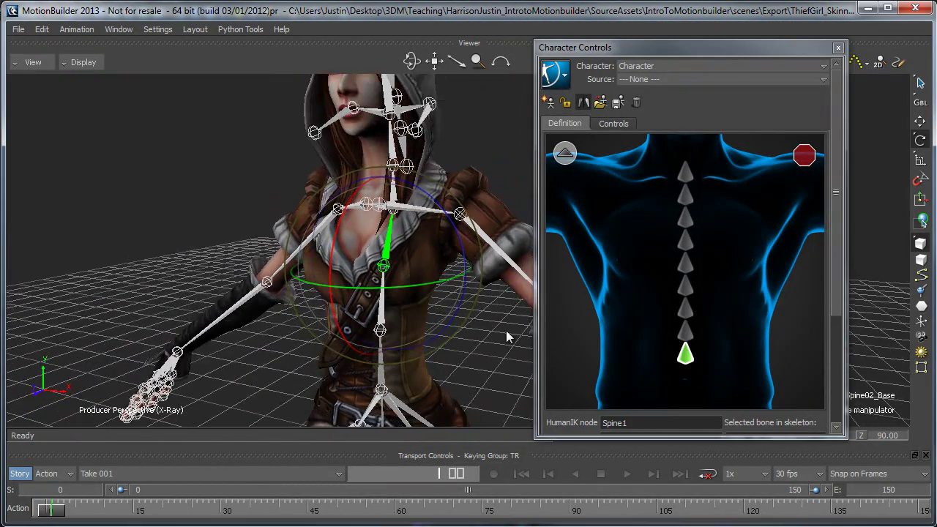
# Step: Map the Spine2 slot to the Spine03_Base bone at the base of the neck
pyautogui.click(685, 331)
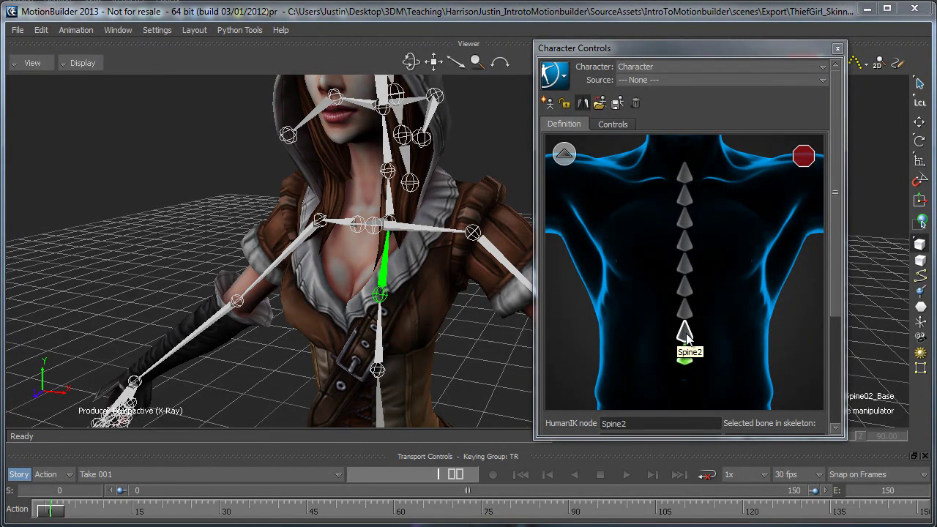
pyautogui.click(685, 334)
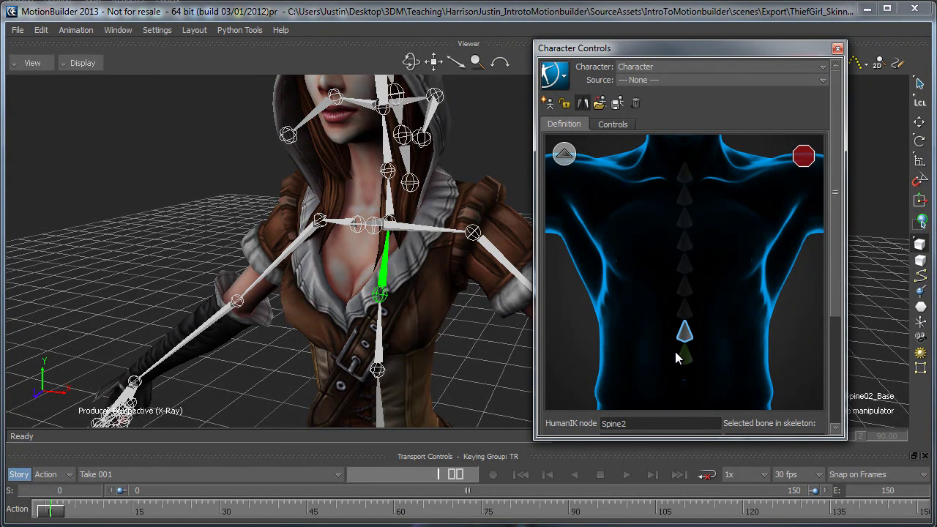
pyautogui.click(390, 200)
# Step: Select the bones between chest and head in turn to check which are named Spine03_Base and Neck_Base
pyautogui.keyDown('alt'); pyautogui.moveTo(401, 212); pyautogui.dragTo(402, 260, button='middle'); pyautogui.keyUp('alt')
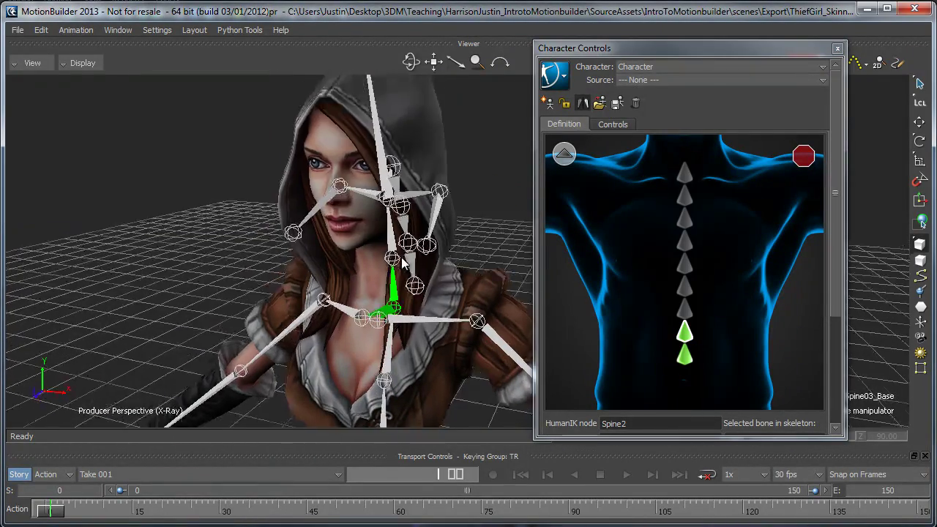
pyautogui.keyDown('alt'); pyautogui.moveTo(402, 261); pyautogui.dragTo(423, 270, button='right'); pyautogui.keyUp('alt')
pyautogui.keyDown('alt'); pyautogui.moveTo(423, 269); pyautogui.dragTo(440, 258); pyautogui.keyUp('alt')
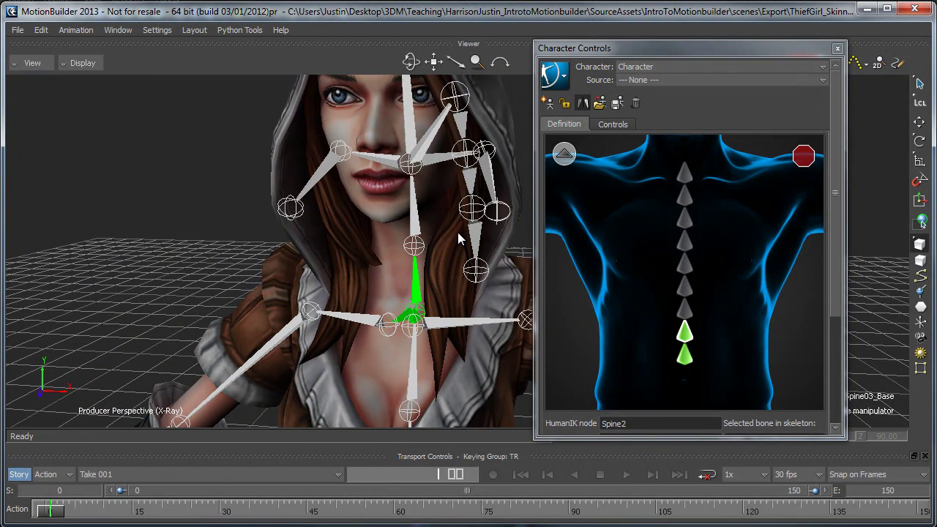
pyautogui.click(418, 224)
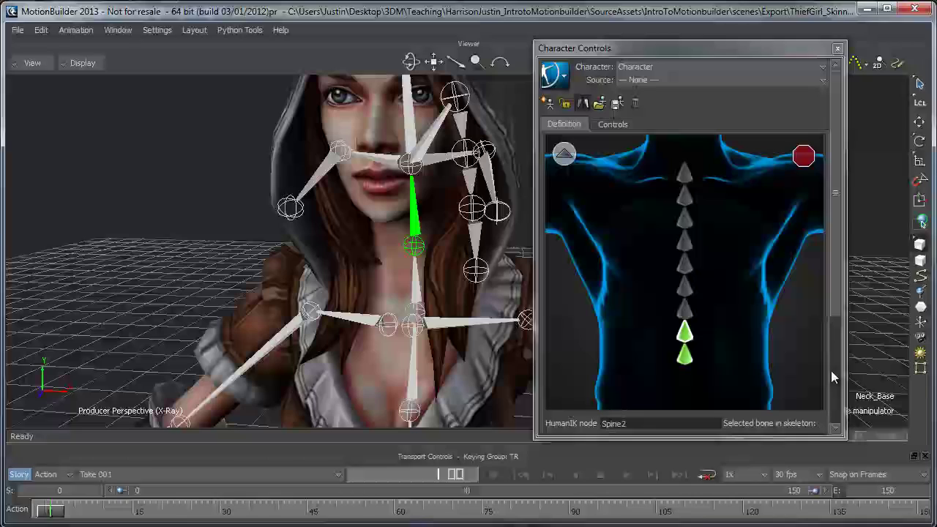
pyautogui.moveTo(698, 48); pyautogui.dragTo(653, 40)
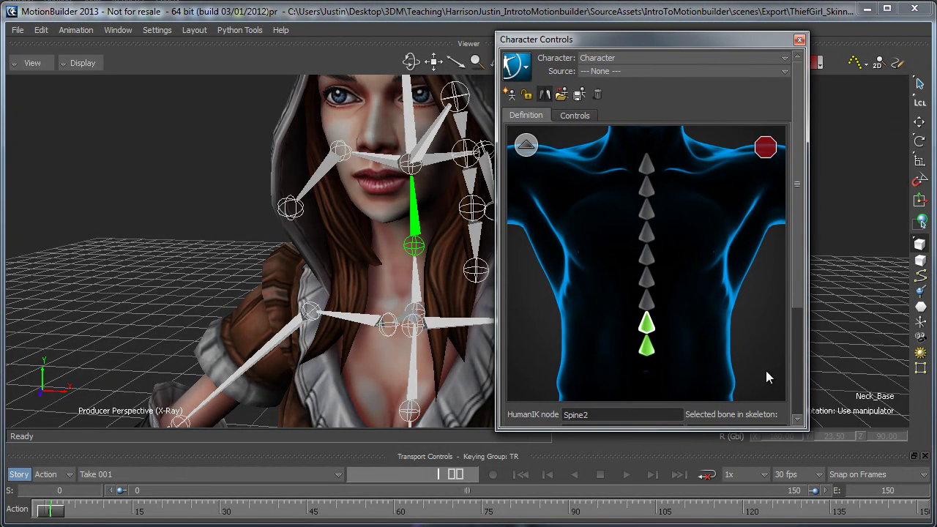
pyautogui.click(417, 290)
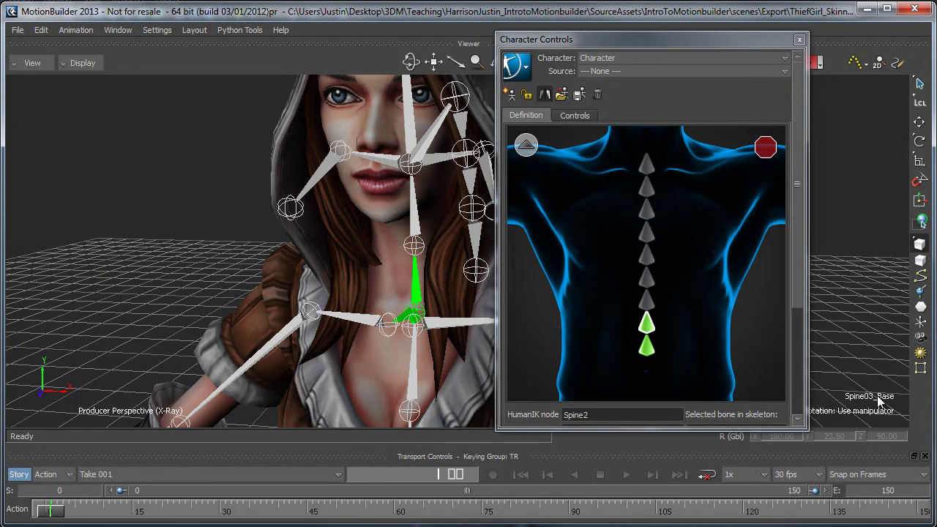
pyautogui.click(418, 217)
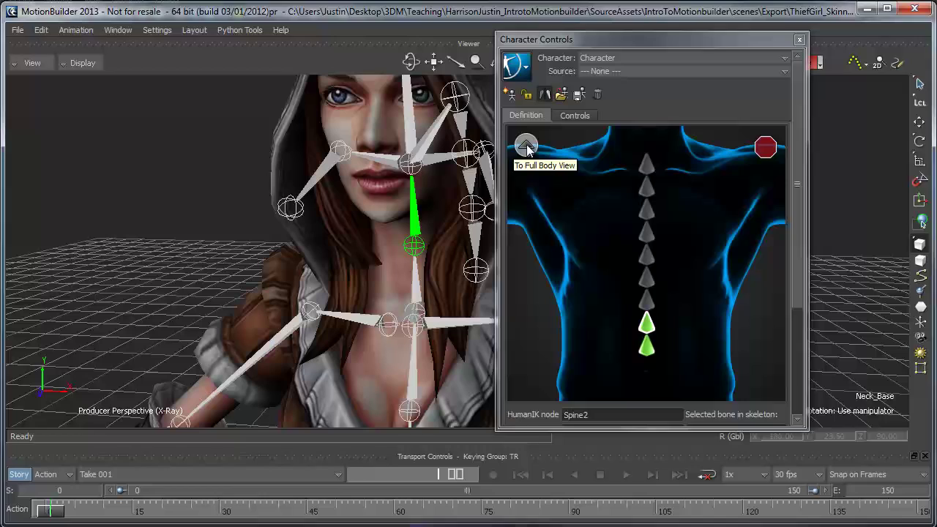
# Step: Assign the neck bone Neck_Base to the Neck slot in the definition's detailed neck view
pyautogui.click(526, 146)
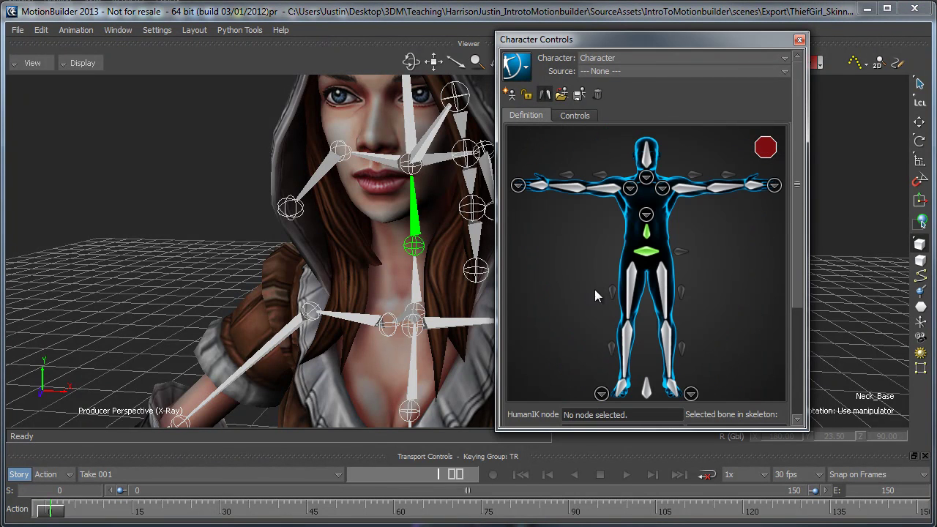
pyautogui.click(650, 187)
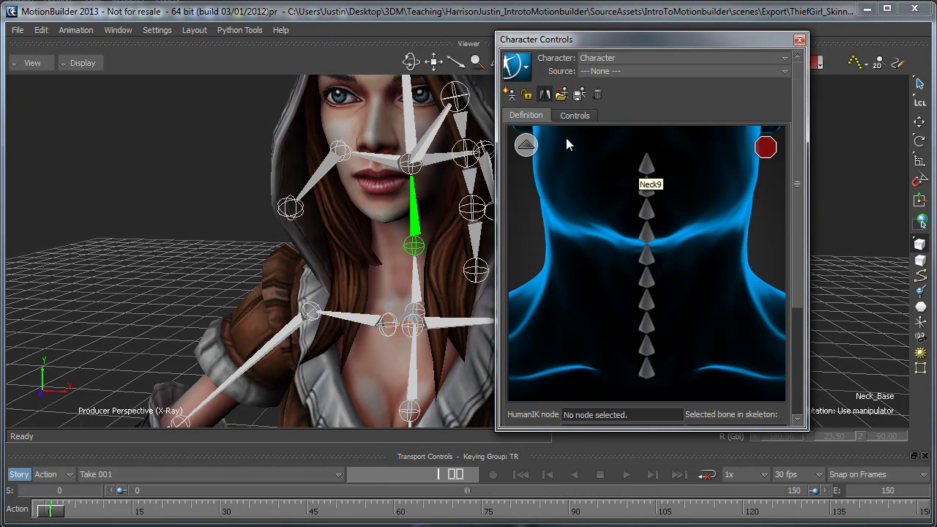
pyautogui.click(648, 369)
pyautogui.keyDown('alt'); pyautogui.moveTo(421, 208); pyautogui.dragTo(421, 216, button='middle'); pyautogui.keyUp('alt')
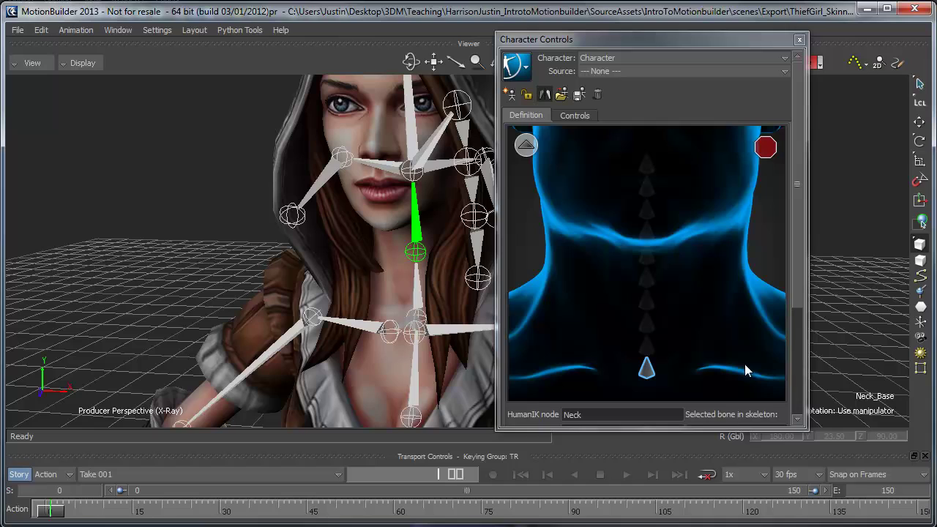
pyautogui.click(168, 213)
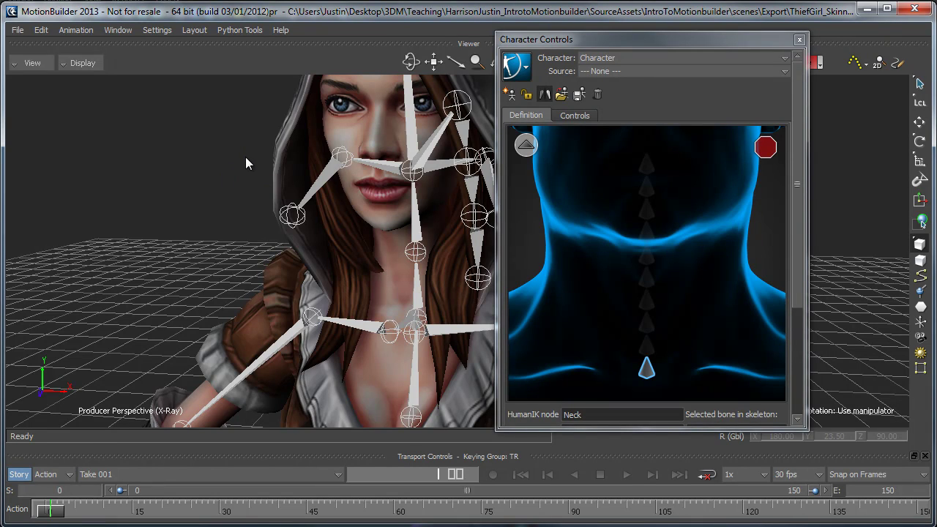
pyautogui.keyDown('ctrl'); pyautogui.keyDown('shift'); pyautogui.moveTo(230, 177); pyautogui.dragTo(227, 241); pyautogui.keyUp('shift'); pyautogui.keyUp('ctrl')
pyautogui.click(647, 371)
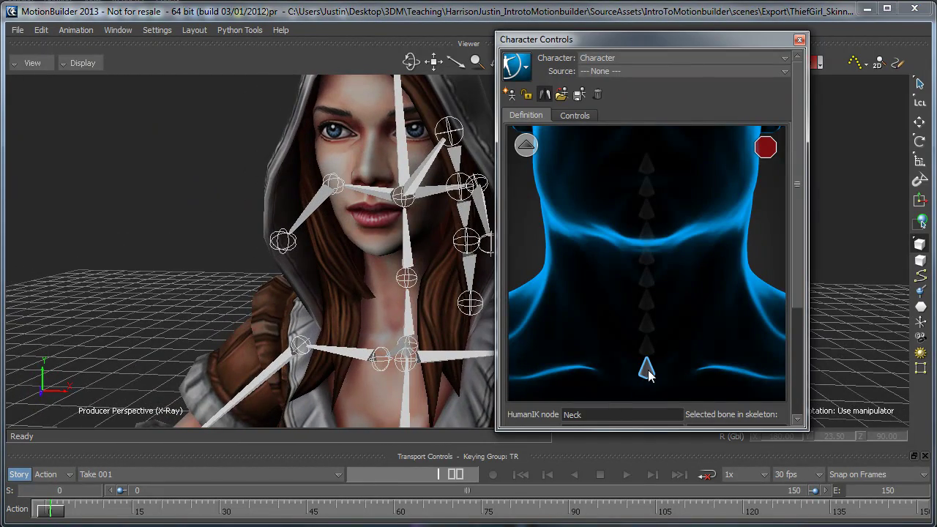
pyautogui.click(409, 267)
# Step: Return to the full body definition and map the Head slot to the HeadBase_Base bone
pyautogui.keyDown('ctrl'); pyautogui.keyDown('shift'); pyautogui.moveTo(241, 172); pyautogui.dragTo(209, 199); pyautogui.keyUp('shift'); pyautogui.keyUp('ctrl')
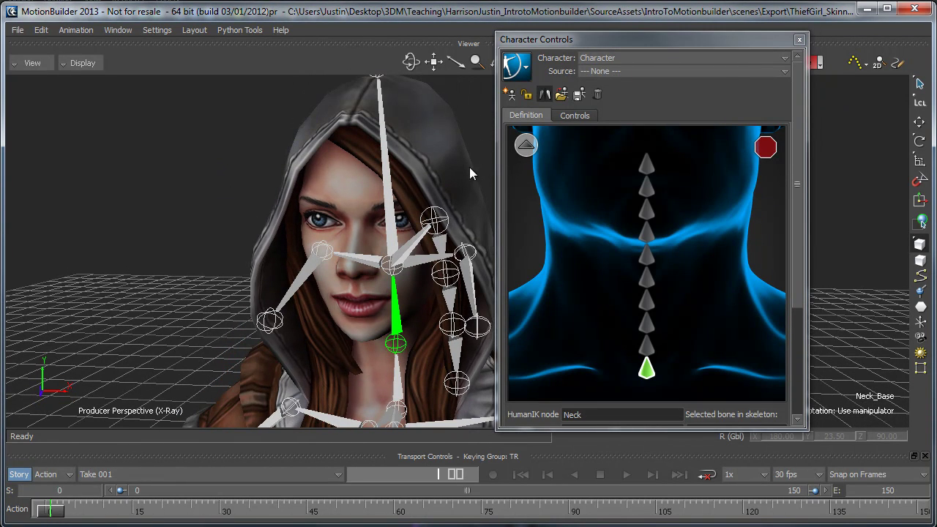
pyautogui.click(524, 145)
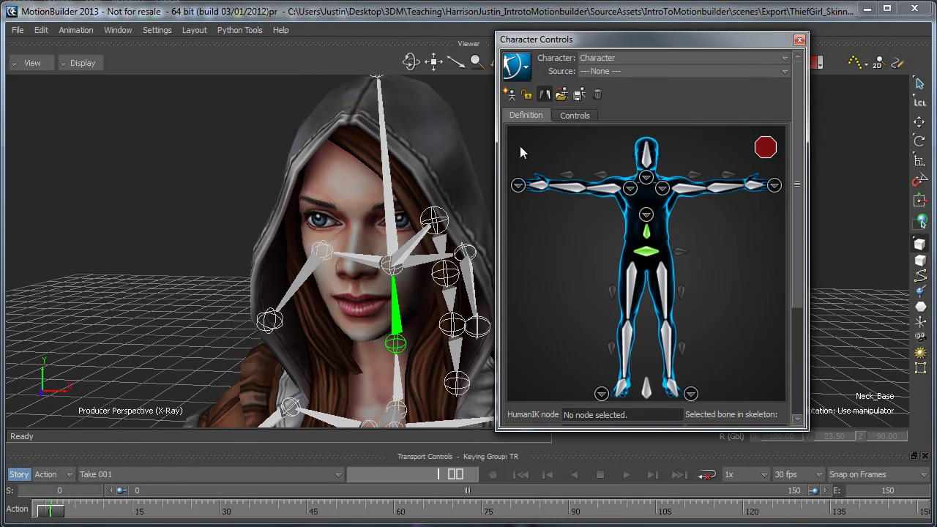
pyautogui.click(648, 159)
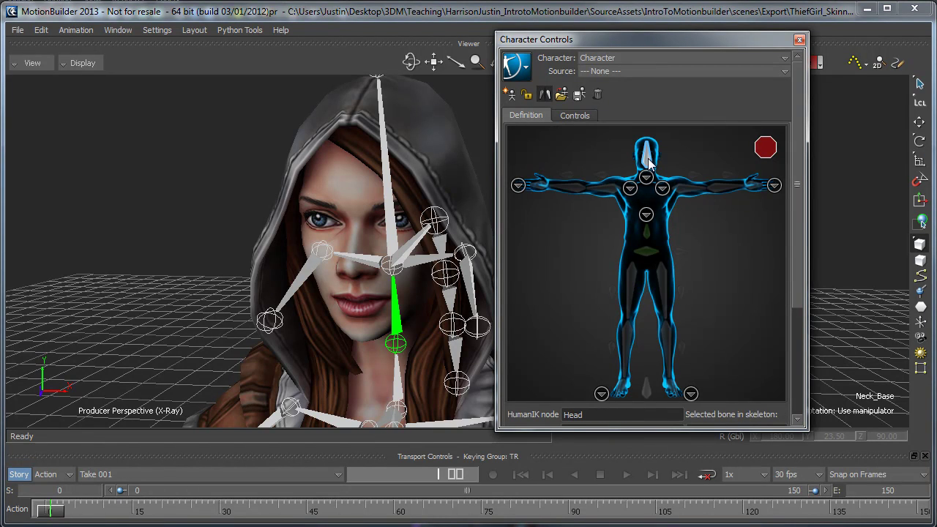
pyautogui.click(364, 260)
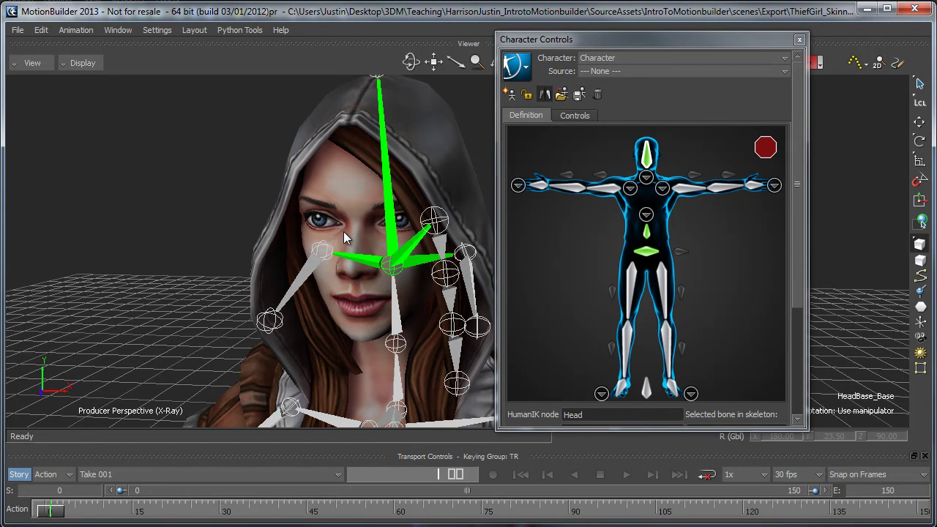
# Step: Assign the character's left thigh bone, L_Femur_Base, to the LeftUpLeg slot of the definition
pyautogui.keyDown('alt'); pyautogui.moveTo(341, 239); pyautogui.dragTo(265, 232, button='right'); pyautogui.keyUp('alt')
pyautogui.keyDown('alt'); pyautogui.moveTo(286, 248); pyautogui.dragTo(302, 163, button='middle'); pyautogui.keyUp('alt')
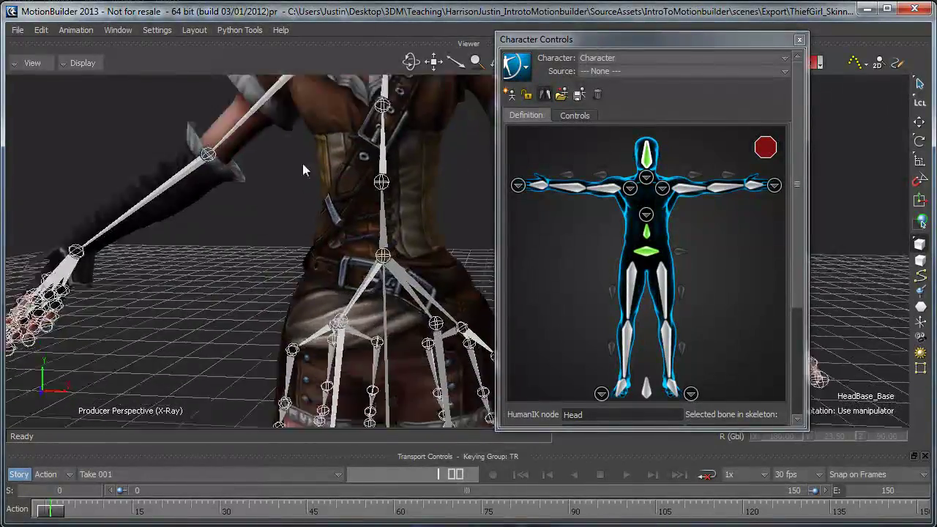
pyautogui.keyDown('alt'); pyautogui.moveTo(366, 300); pyautogui.dragTo(358, 190, button='middle'); pyautogui.keyUp('alt')
pyautogui.keyDown('shift'); pyautogui.moveTo(358, 190); pyautogui.dragTo(355, 223); pyautogui.keyUp('shift')
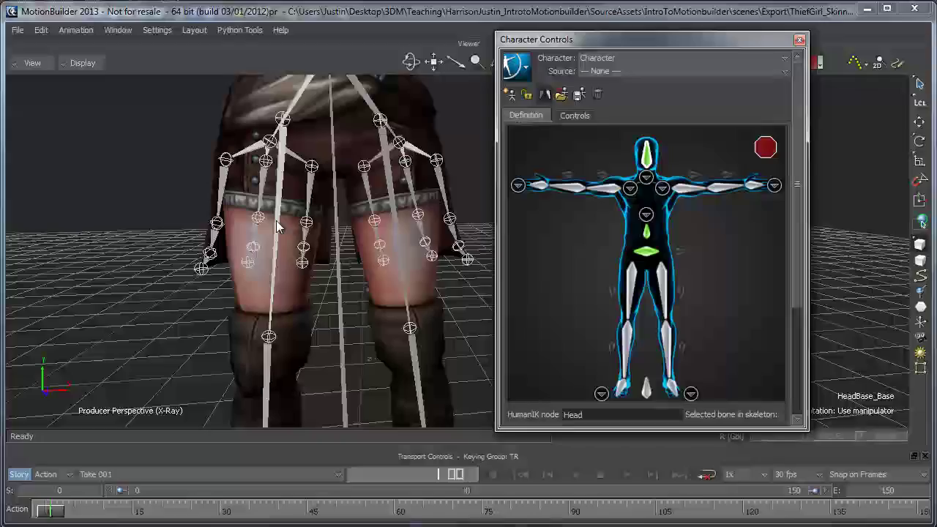
pyautogui.keyDown('alt'); pyautogui.moveTo(345, 195); pyautogui.dragTo(328, 169); pyautogui.keyUp('alt')
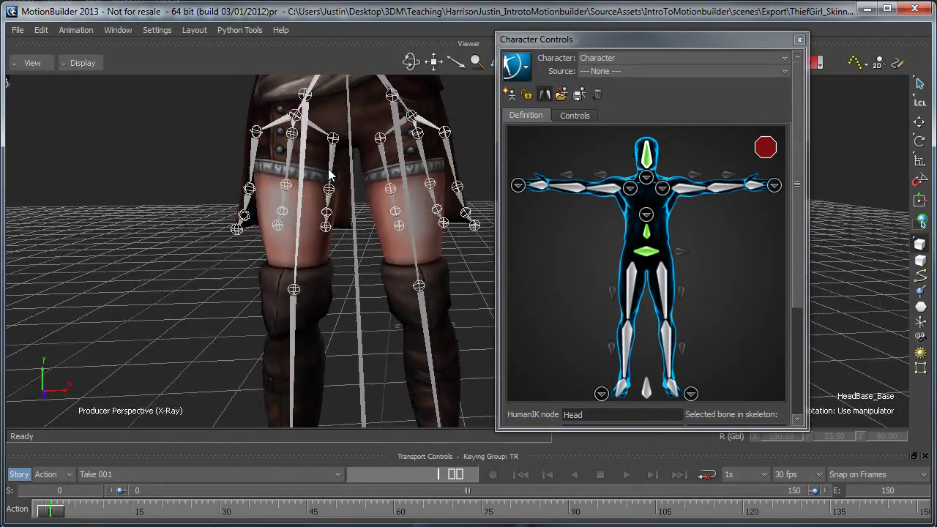
pyautogui.click(665, 281)
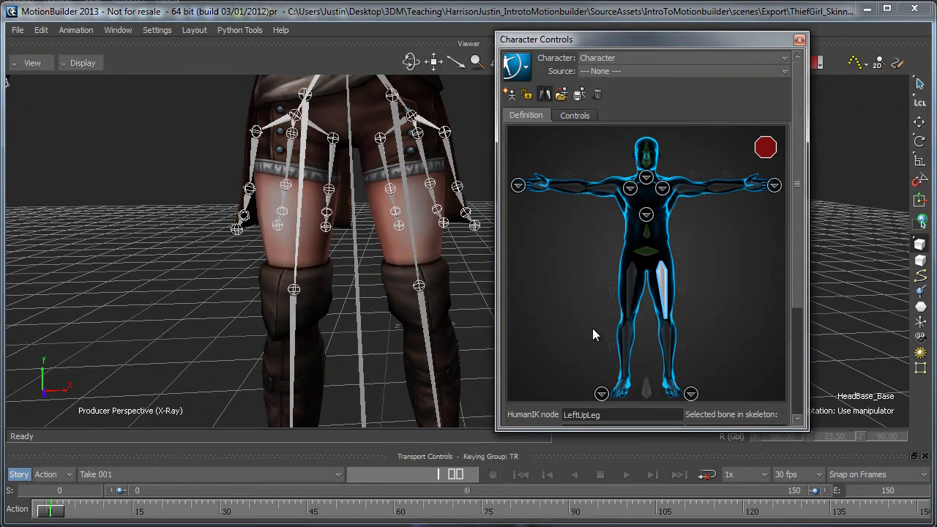
pyautogui.click(401, 149)
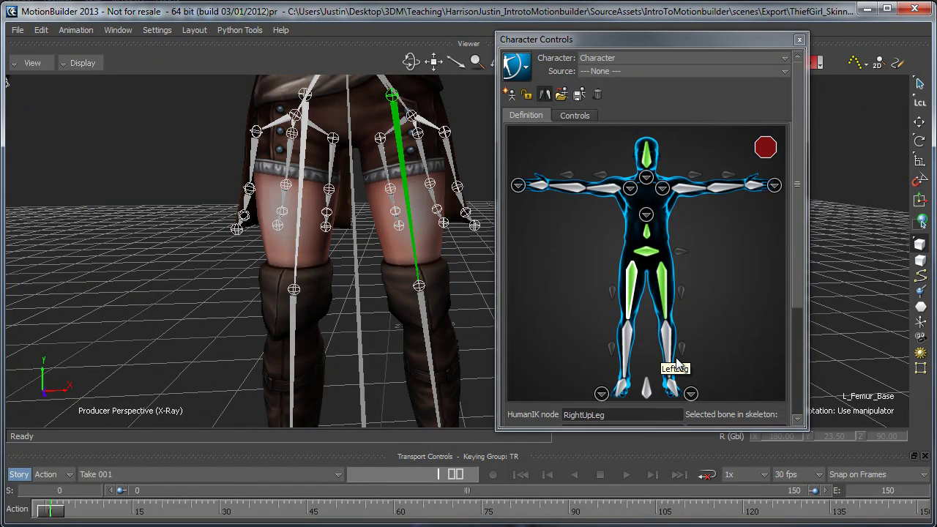
# Step: Map the LeftLeg slot to the L_Knee_Base bone and the LeftFoot slot to the L_Ankle_Base bone
pyautogui.keyDown('alt'); pyautogui.moveTo(363, 286); pyautogui.dragTo(359, 256, button='middle'); pyautogui.keyUp('alt')
pyautogui.keyDown('shift'); pyautogui.moveTo(358, 256); pyautogui.dragTo(508, 278); pyautogui.keyUp('shift')
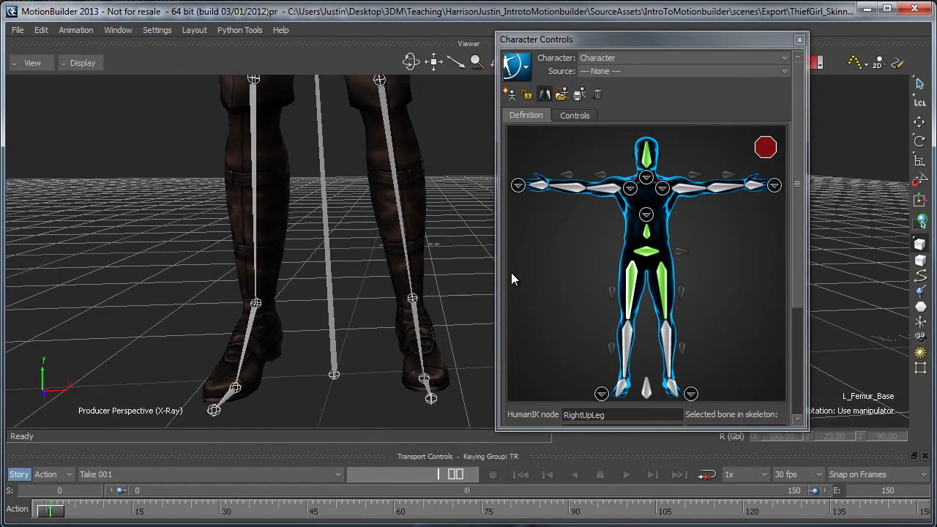
pyautogui.click(668, 336)
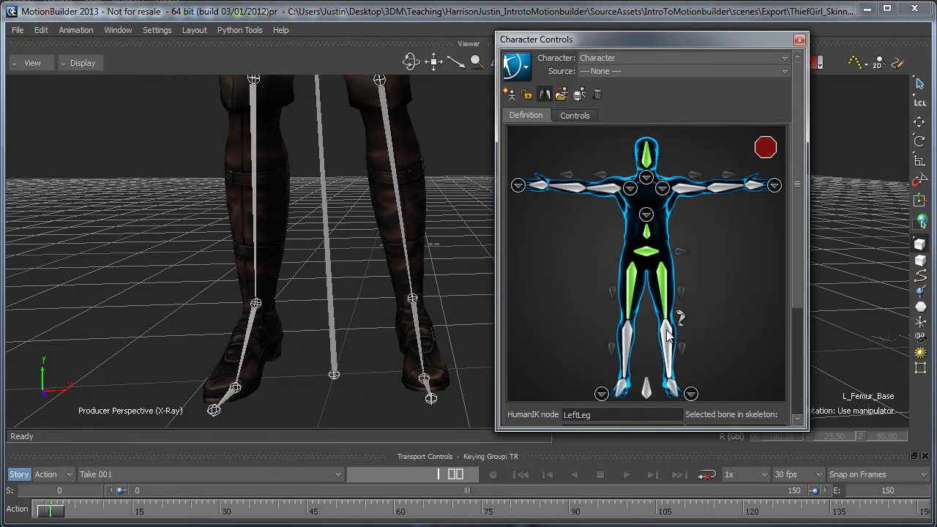
pyautogui.click(392, 154)
pyautogui.click(669, 390)
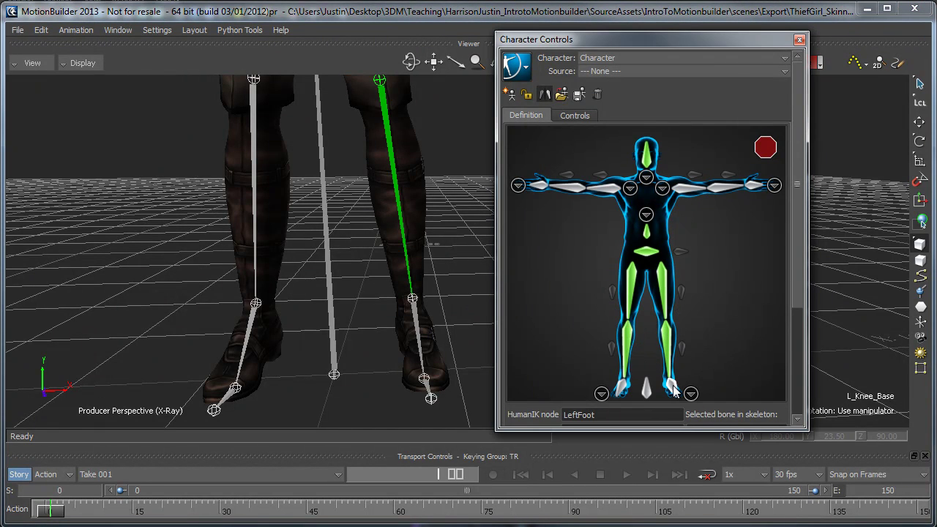
pyautogui.click(415, 322)
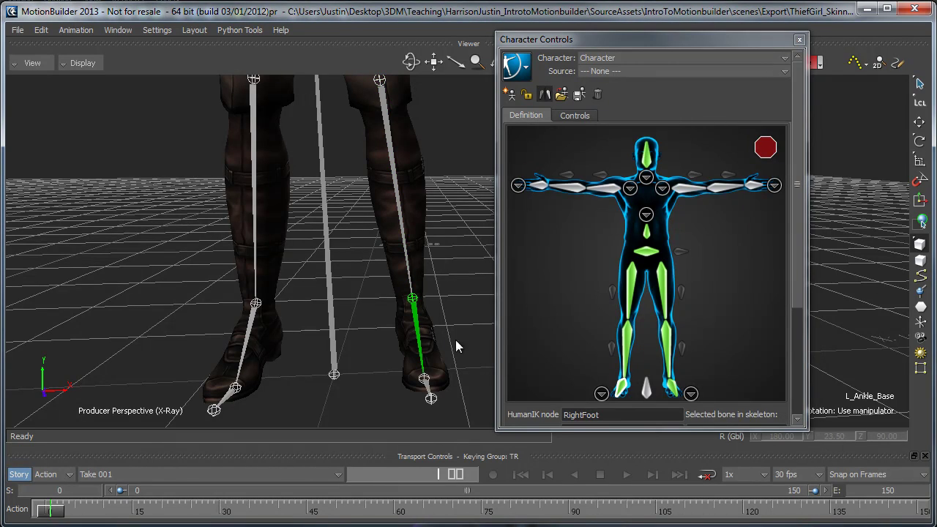
# Step: Assign the left toe bone L_Ball_Base to the LeftToeBase slot in the definition's detailed feet view
pyautogui.click(690, 394)
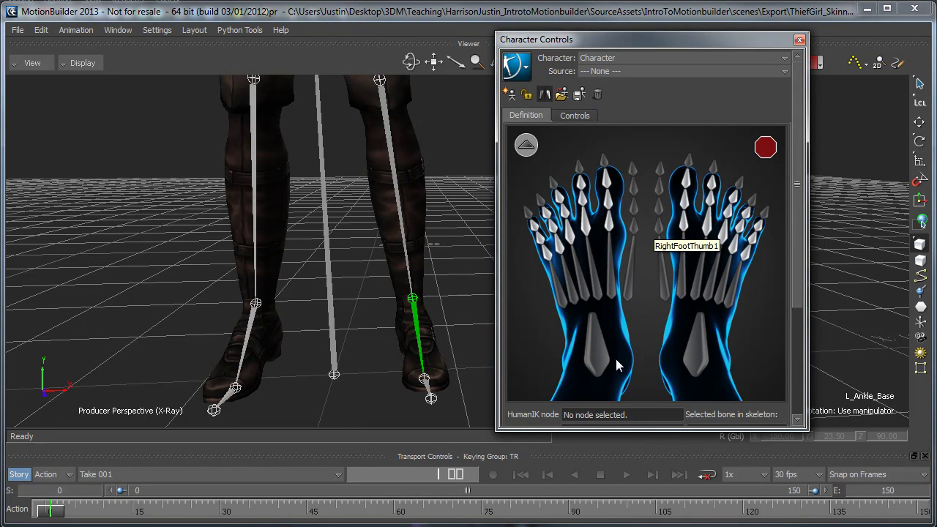
pyautogui.click(596, 350)
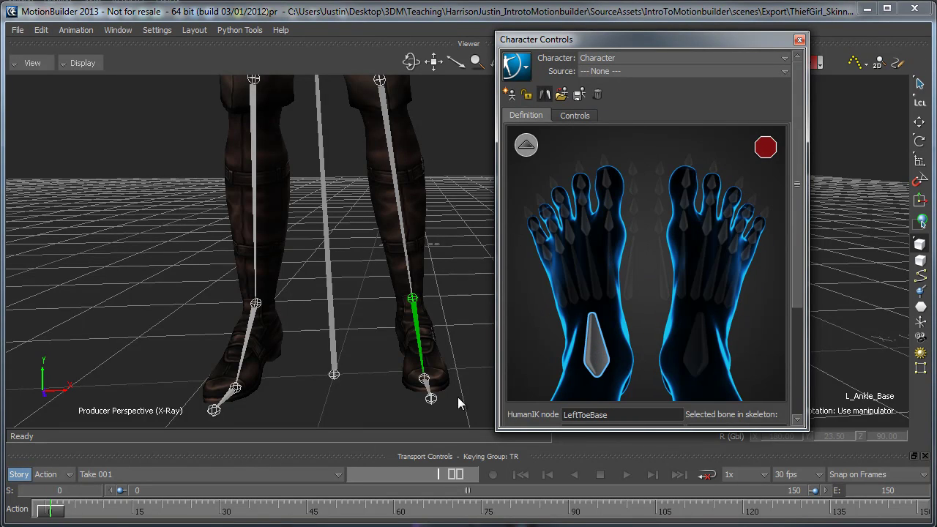
pyautogui.click(430, 395)
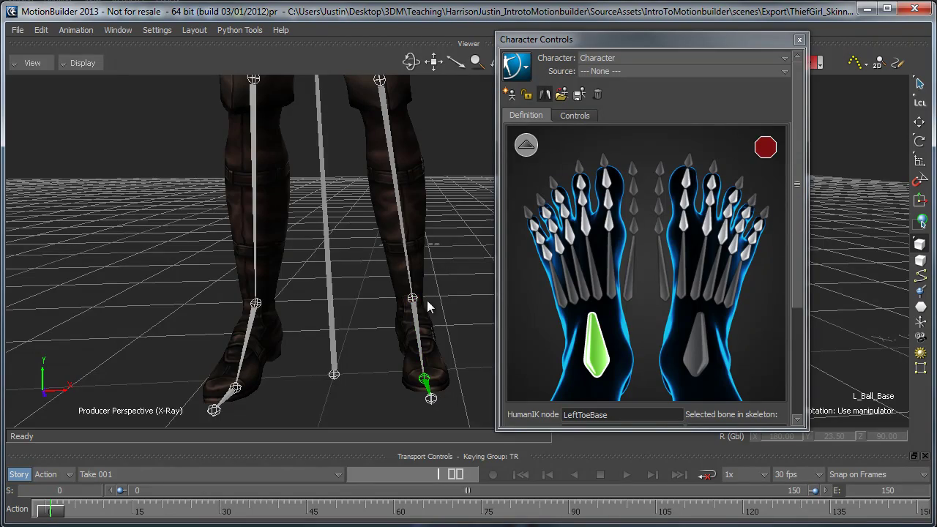
# Step: Go back to the full body definition and map the Reference slot to the Reference_Base bone between the legs
pyautogui.keyDown('alt'); pyautogui.moveTo(396, 220); pyautogui.dragTo(383, 193, button='middle'); pyautogui.keyUp('alt')
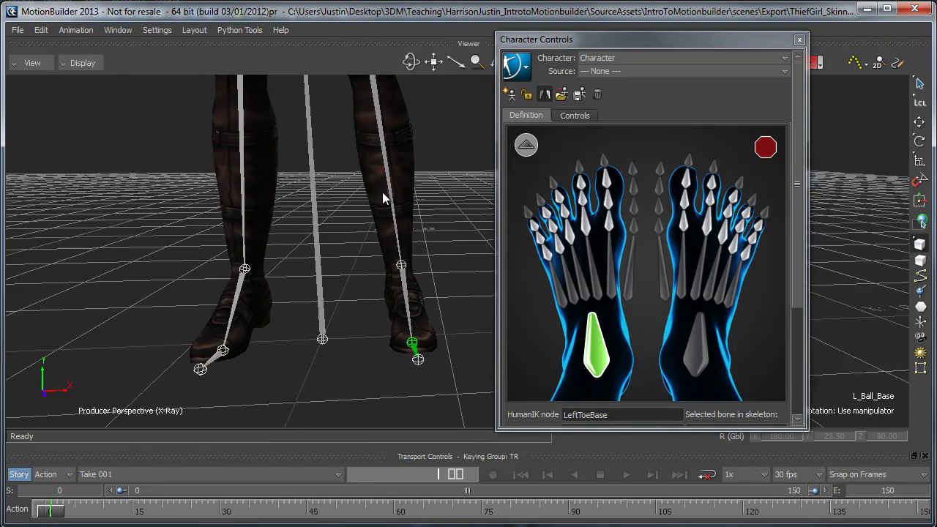
pyautogui.keyDown('alt'); pyautogui.moveTo(383, 193); pyautogui.dragTo(401, 214); pyautogui.keyUp('alt')
pyautogui.click(528, 149)
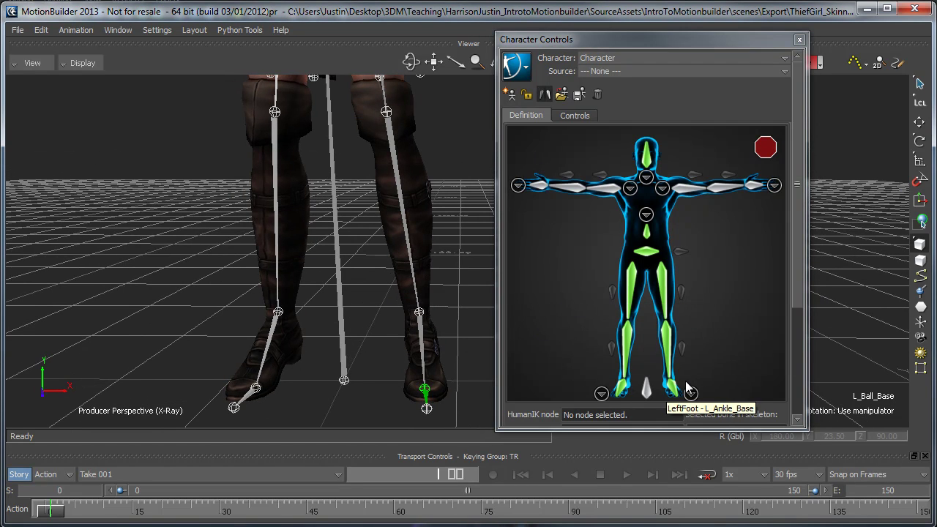
pyautogui.click(647, 390)
pyautogui.click(339, 301)
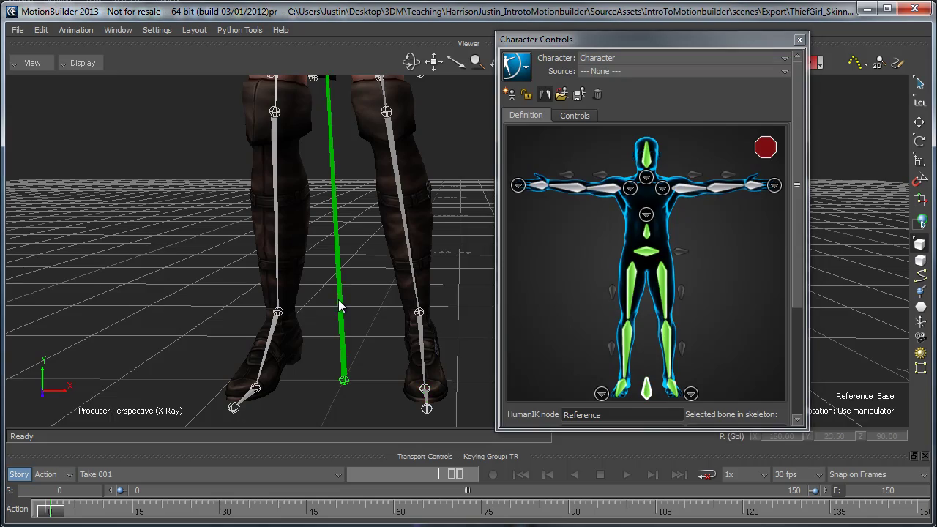
# Step: Assign the L_Clavicle_Base bone to the LeftShoulder slot in the detailed shoulder view, then return to the full body definition
pyautogui.keyDown('shift'); pyautogui.moveTo(368, 174); pyautogui.dragTo(395, 294); pyautogui.keyUp('shift')
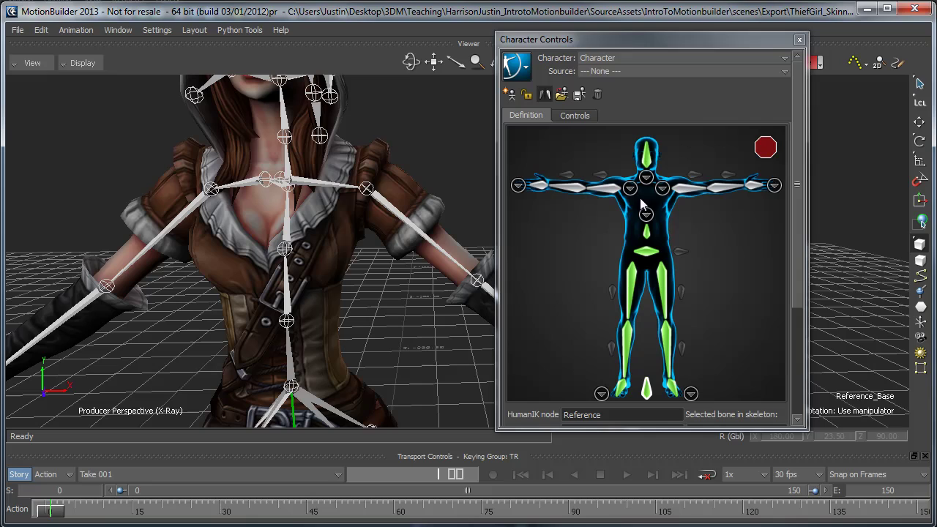
pyautogui.click(662, 189)
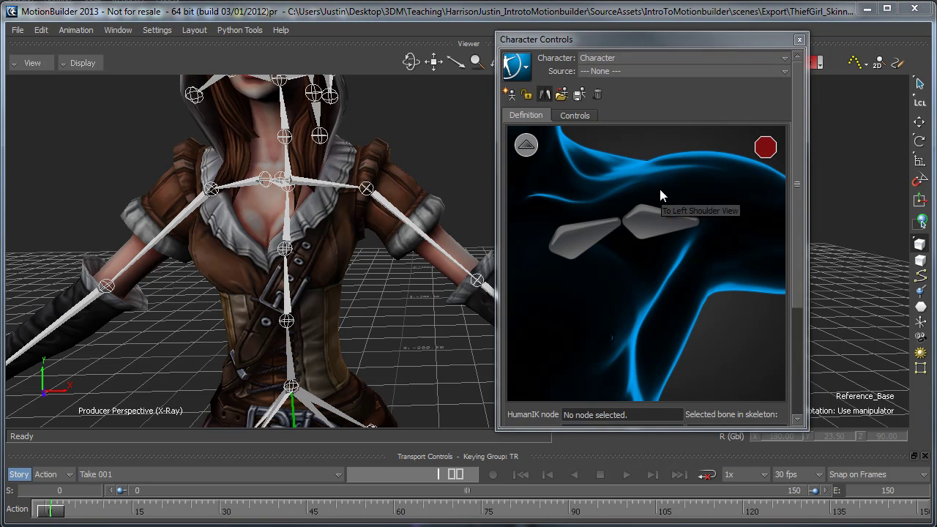
pyautogui.click(580, 236)
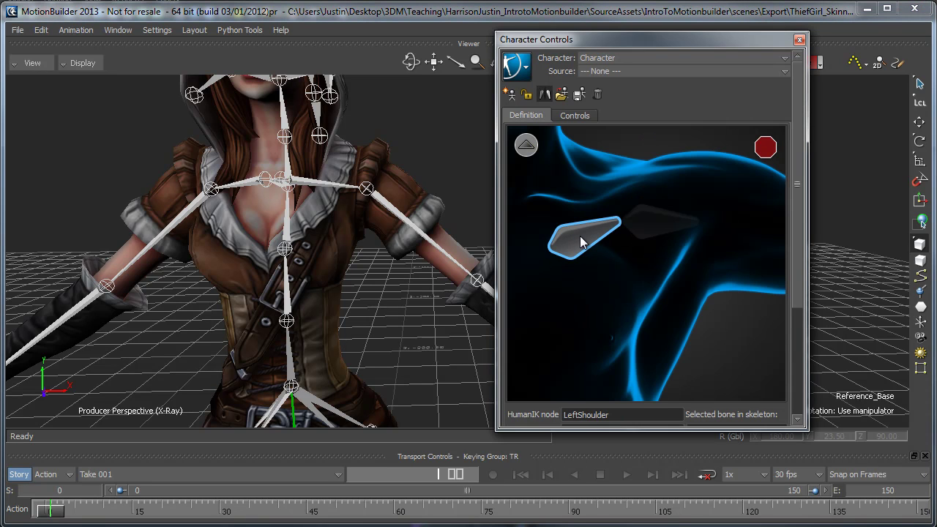
pyautogui.click(312, 187)
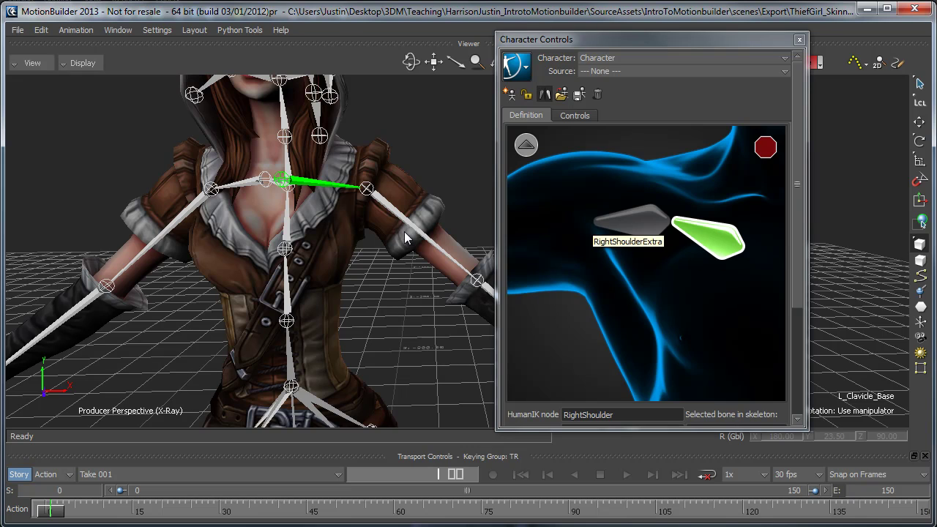
pyautogui.click(526, 145)
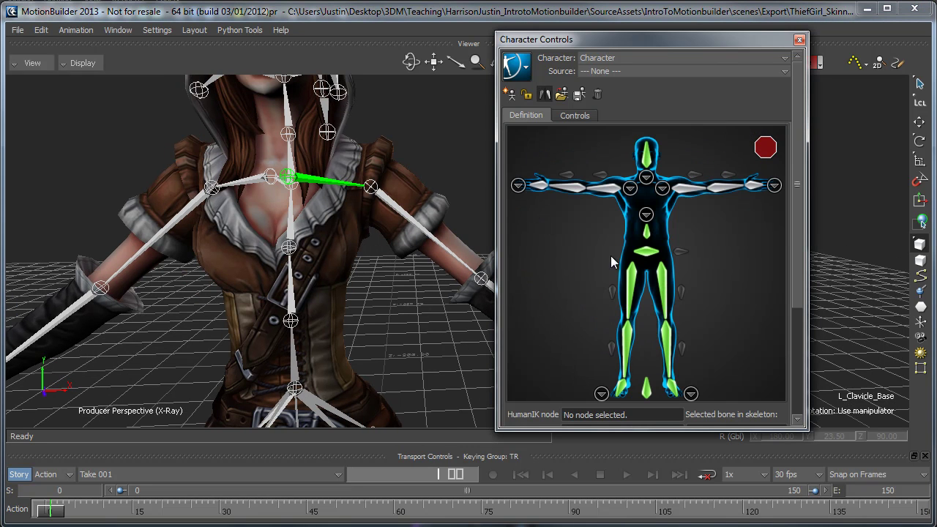
# Step: Map the LeftArm slot to L_Humerus_Base, LeftForeArm to L_Forearm_Base and LeftHand to L_Wrist_Base
pyautogui.click(685, 189)
pyautogui.click(408, 213)
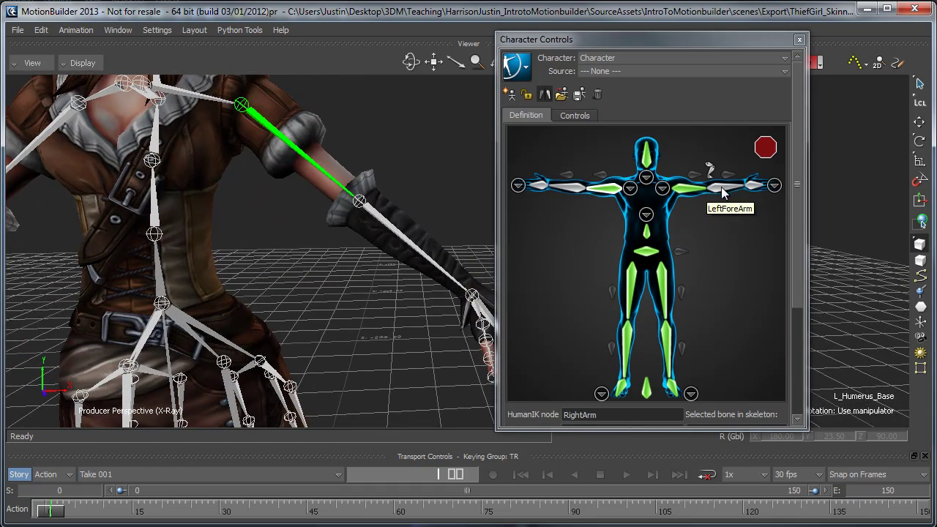
pyautogui.click(721, 187)
pyautogui.click(402, 233)
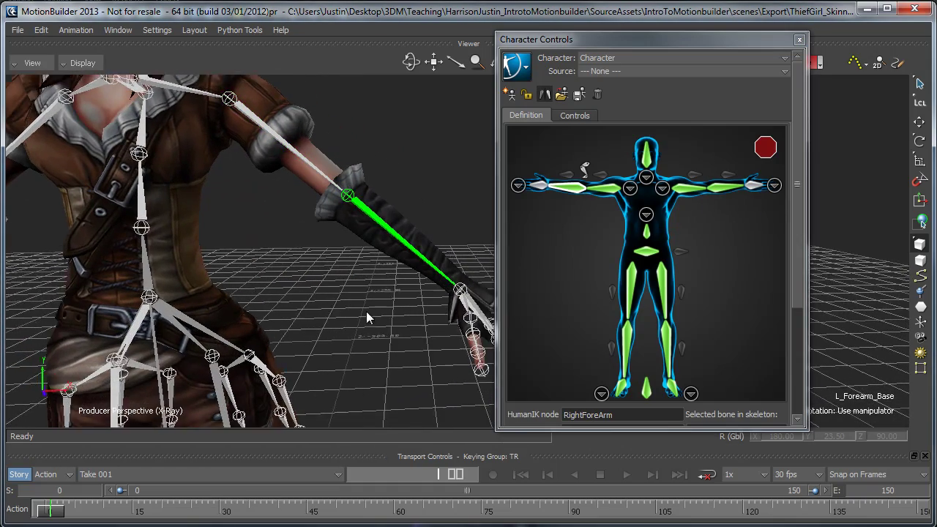
pyautogui.click(754, 186)
pyautogui.click(332, 258)
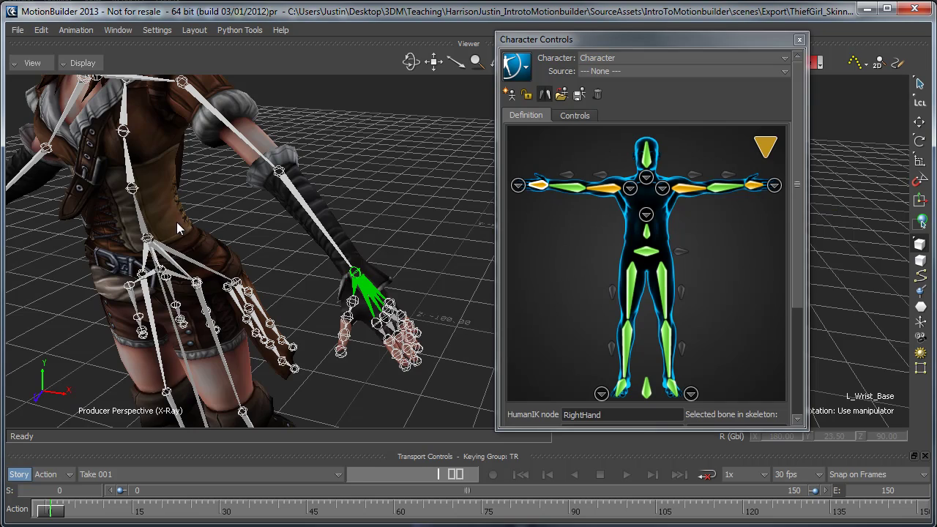
# Step: Inspect the characterized skeleton from several angles and check the detailed spine view, then return to the full body definition
pyautogui.keyDown('alt'); pyautogui.moveTo(176, 220); pyautogui.dragTo(223, 238, button='middle'); pyautogui.keyUp('alt')
pyautogui.keyDown('alt'); pyautogui.moveTo(223, 238); pyautogui.dragTo(170, 234, button='right'); pyautogui.keyUp('alt')
pyautogui.keyDown('alt'); pyautogui.moveTo(202, 247); pyautogui.dragTo(385, 337); pyautogui.keyUp('alt')
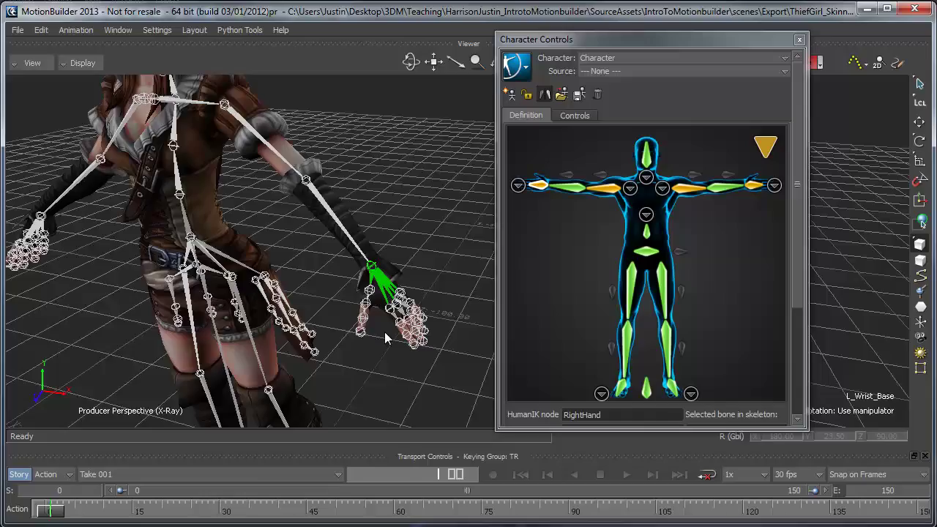
pyautogui.keyDown('alt'); pyautogui.moveTo(282, 331); pyautogui.dragTo(283, 190, button='middle'); pyautogui.keyUp('alt')
pyautogui.keyDown('alt'); pyautogui.moveTo(282, 190); pyautogui.dragTo(243, 303, button='right'); pyautogui.keyUp('alt')
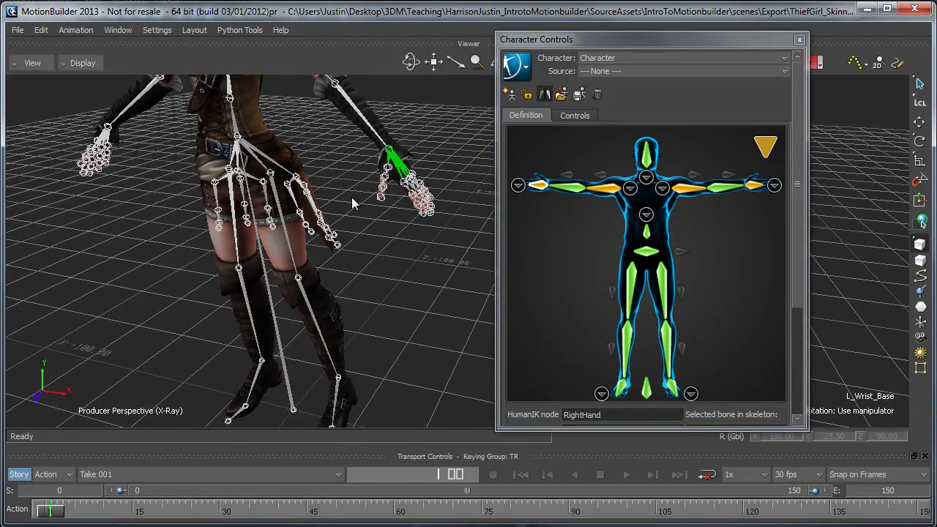
pyautogui.keyDown('shift'); pyautogui.moveTo(352, 198); pyautogui.dragTo(333, 257); pyautogui.keyUp('shift')
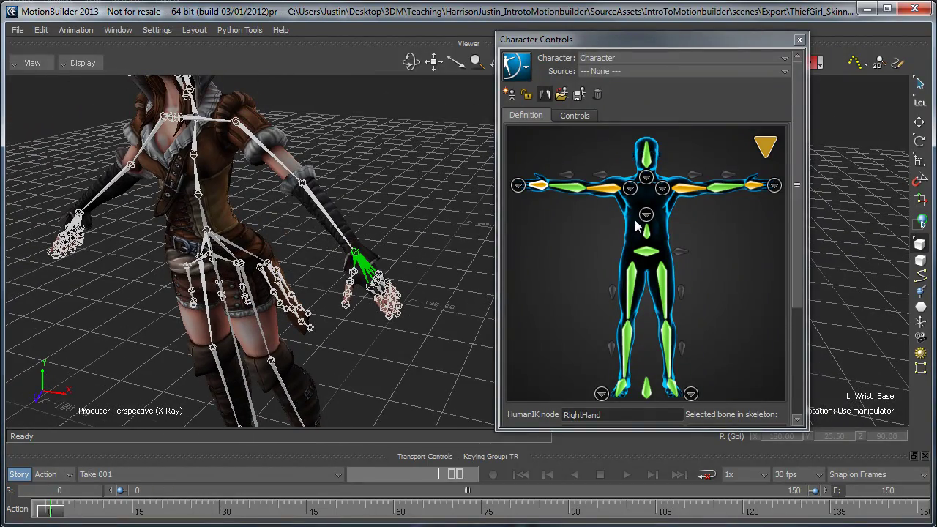
pyautogui.click(645, 214)
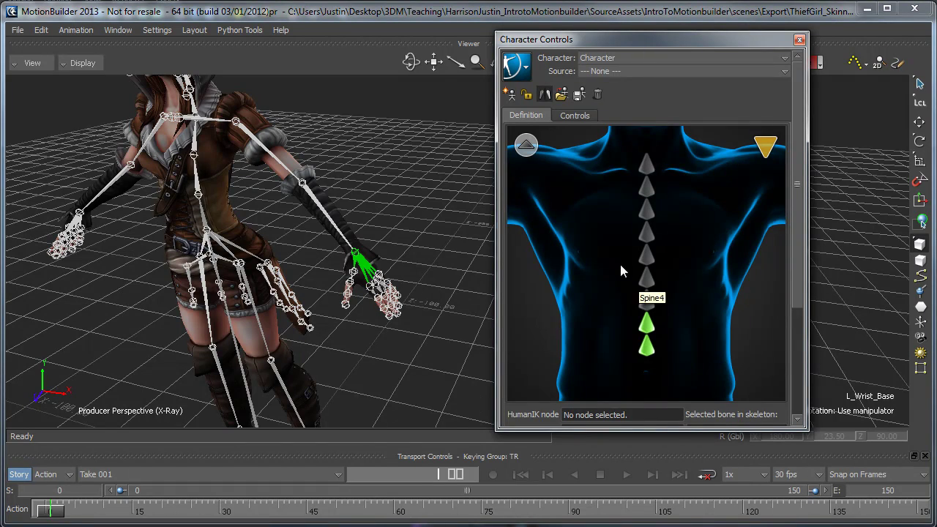
pyautogui.click(527, 145)
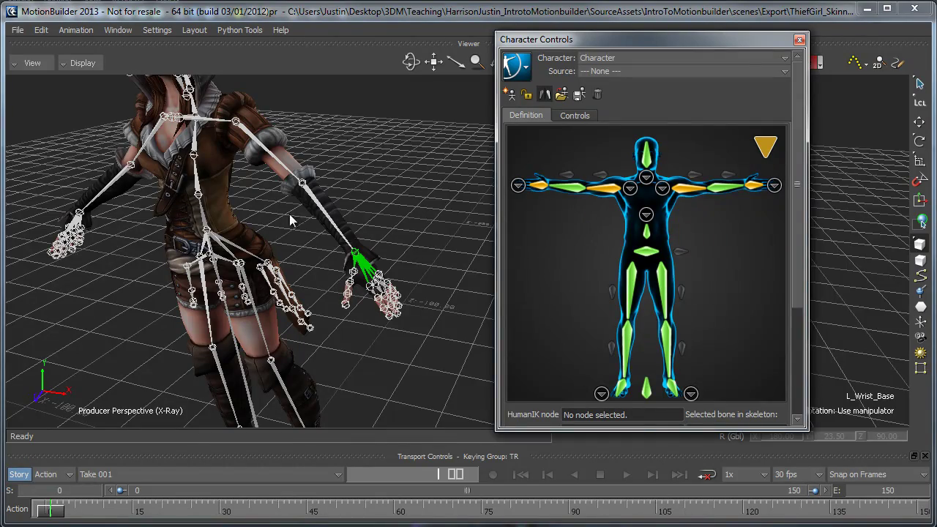
# Step: Frame the character's left hand closely and open the detailed hands view of the definition
pyautogui.keyDown('ctrl'); pyautogui.moveTo(289, 215); pyautogui.dragTo(373, 251); pyautogui.keyUp('ctrl')
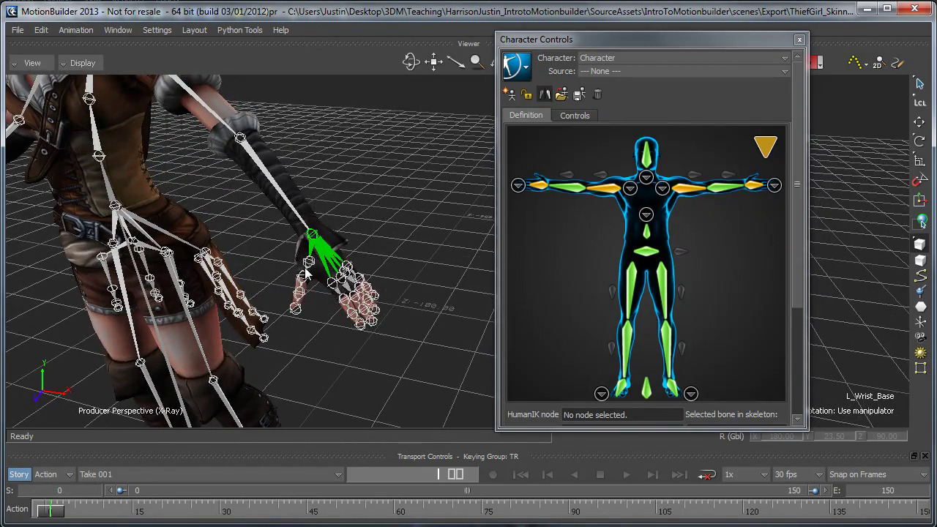
pyautogui.keyDown('shift'); pyautogui.moveTo(306, 272); pyautogui.dragTo(409, 276); pyautogui.keyUp('shift')
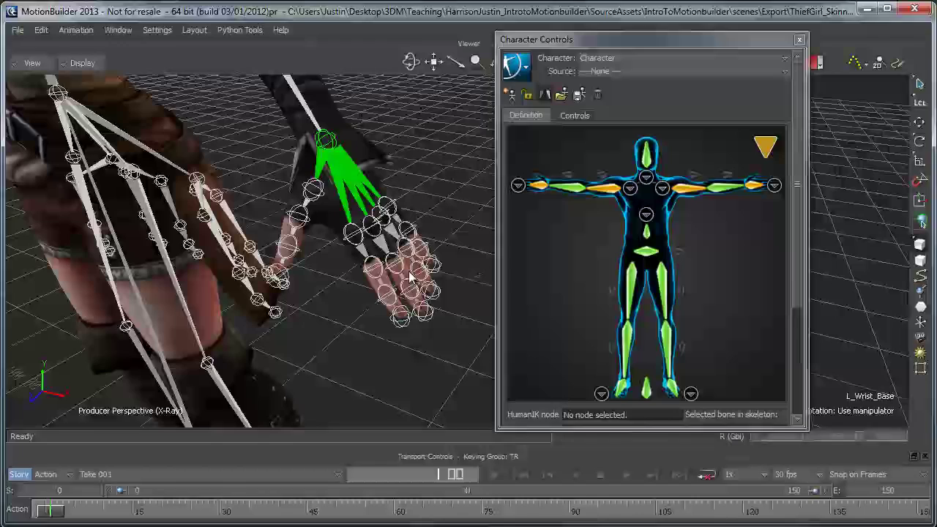
pyautogui.click(774, 186)
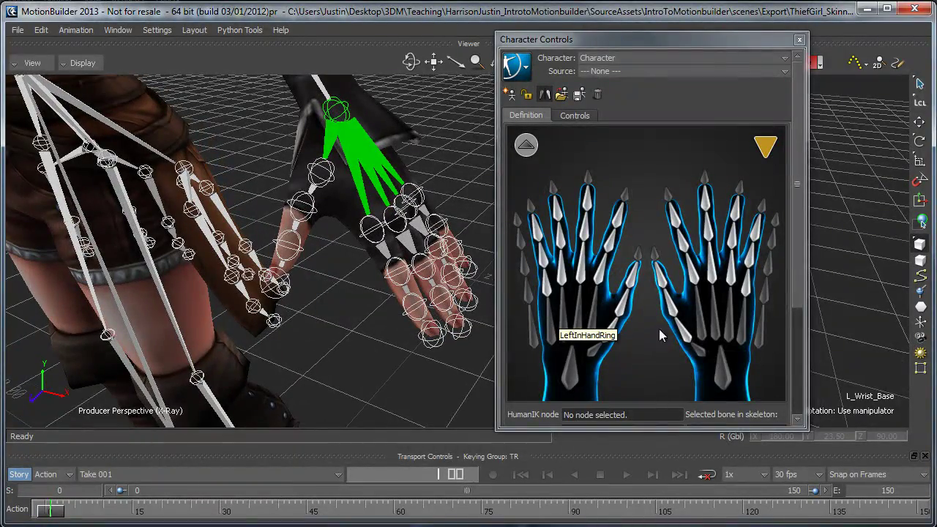
# Step: Try to map the bones L_Thumb01_Base to L_Thumb03_Base and L_Index01_Base to the RightHandThumb1-3 and RightHandIndex1 slots
pyautogui.click(682, 330)
pyautogui.click(320, 175)
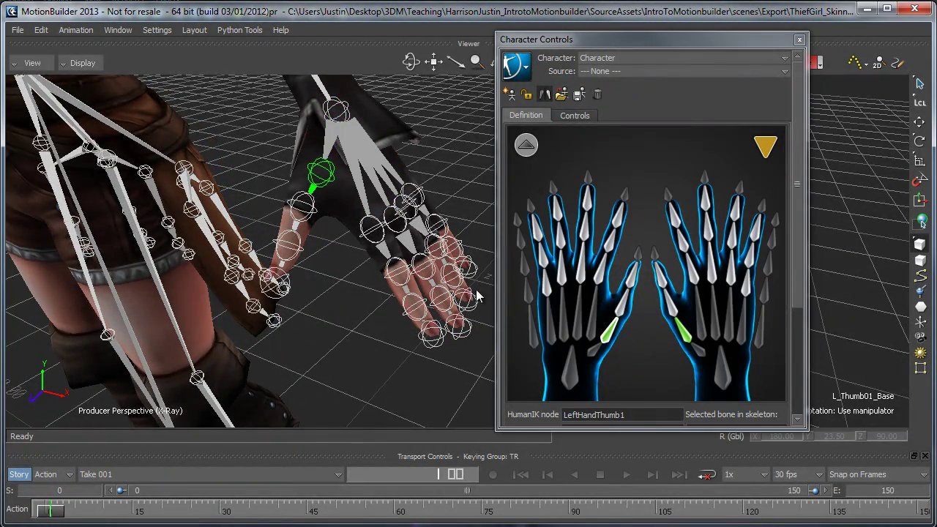
pyautogui.click(302, 210)
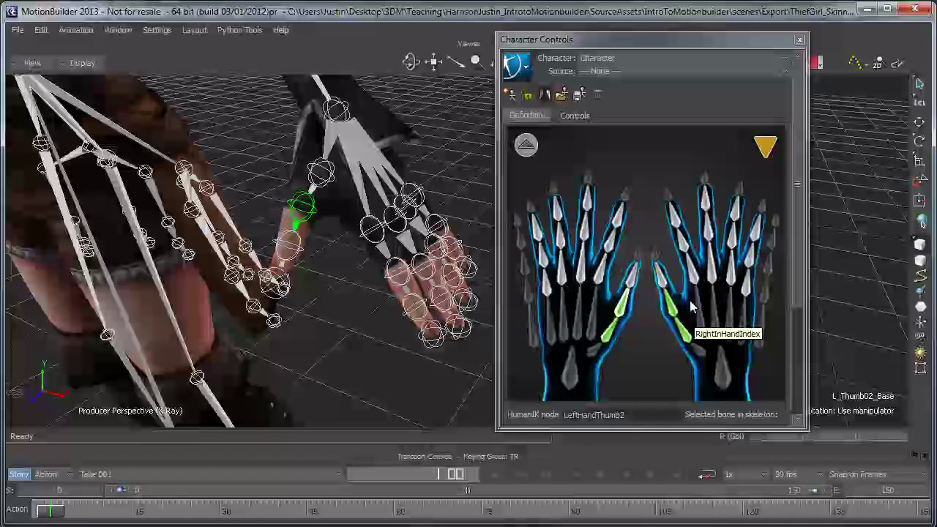
pyautogui.click(299, 248)
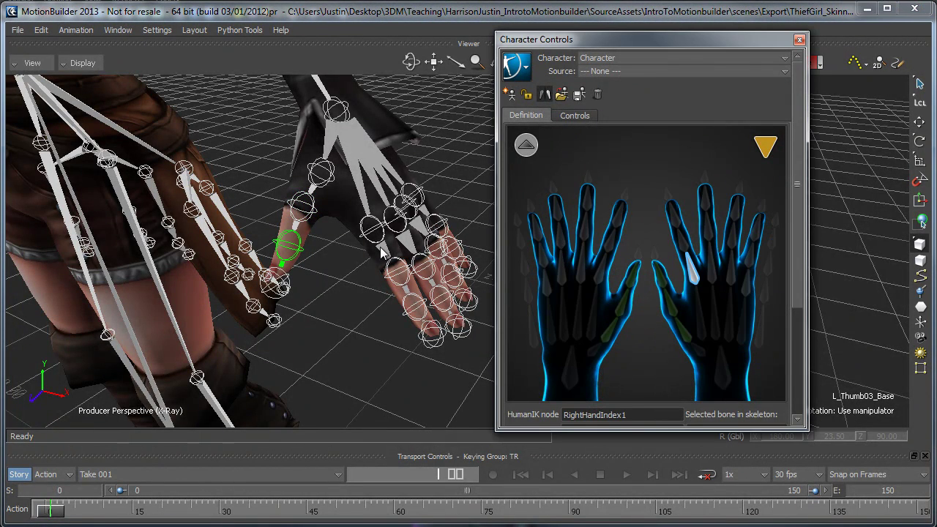
pyautogui.click(600, 267)
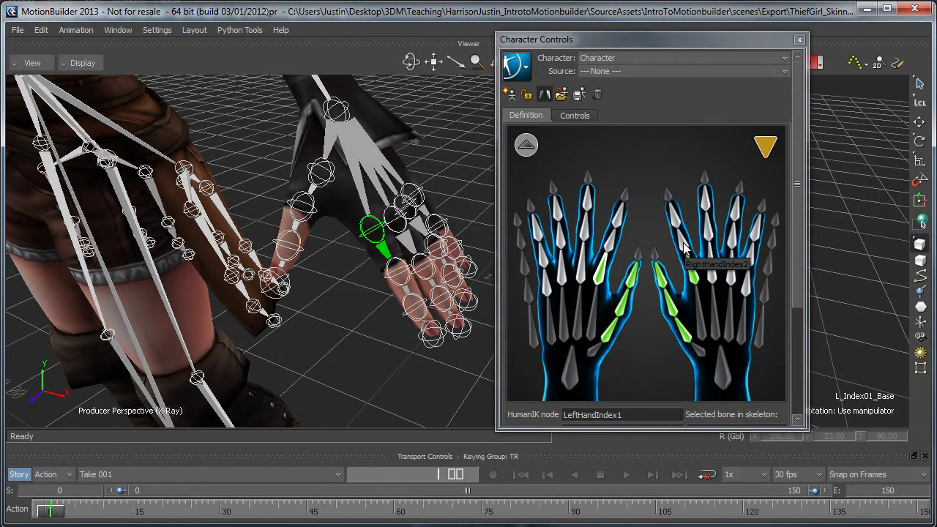
# Step: Clear the bone assignments of the LeftHandIndex1, LeftHandThumb3, LeftHandThumb2 and LeftHandThumb1 slots
pyautogui.rightClick(630, 278)
pyautogui.click(624, 324)
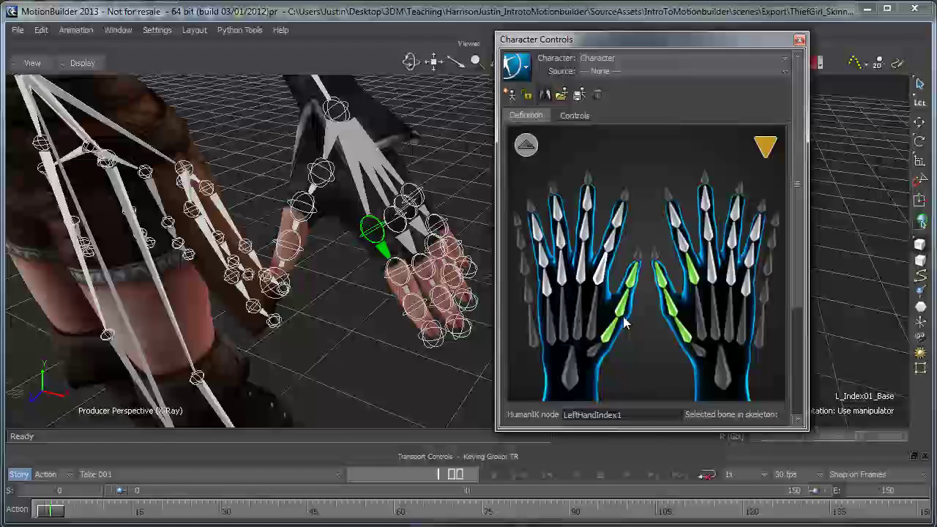
pyautogui.rightClick(632, 279)
pyautogui.click(651, 316)
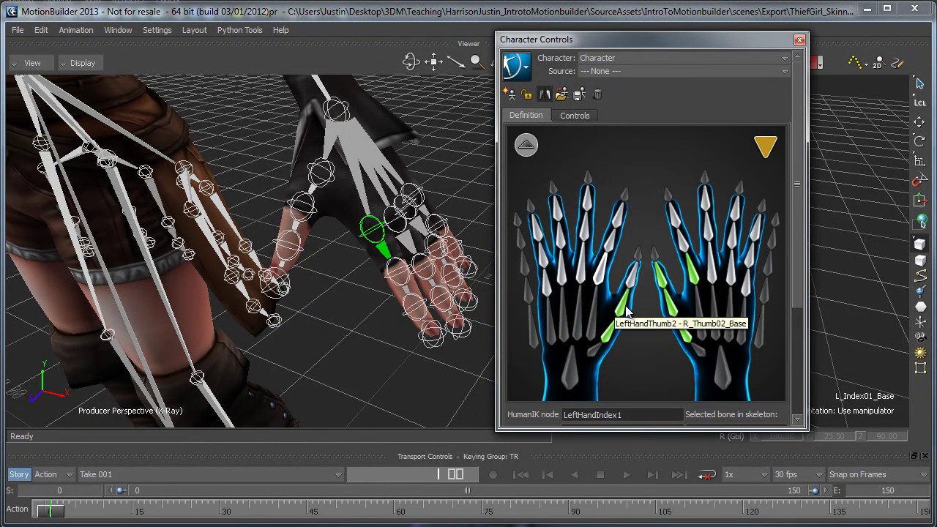
pyautogui.rightClick(623, 308)
pyautogui.click(636, 342)
pyautogui.rightClick(614, 336)
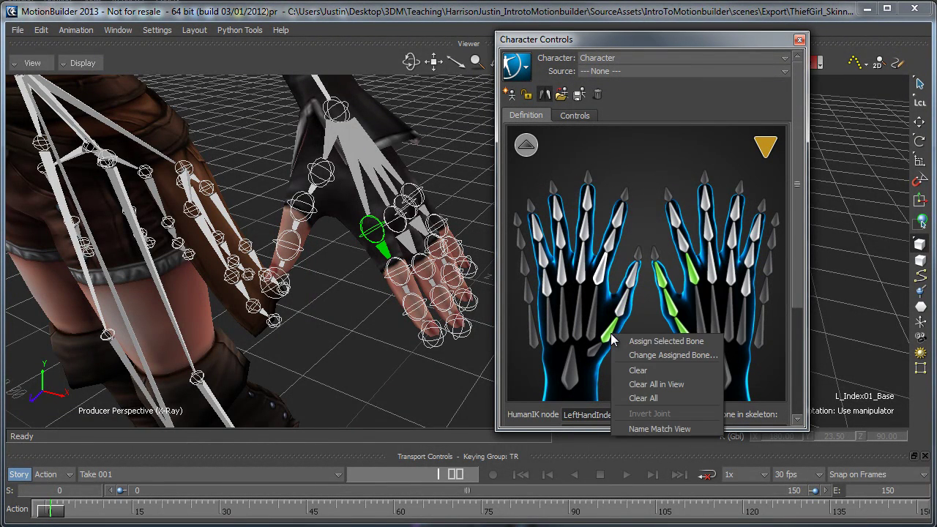
pyautogui.click(648, 371)
# Step: Clear the bone assignments of the RightHandIndex1, RightHandThumb3, RightHandThumb2 and RightHandThumb1 slots
pyautogui.rightClick(659, 278)
pyautogui.click(662, 284)
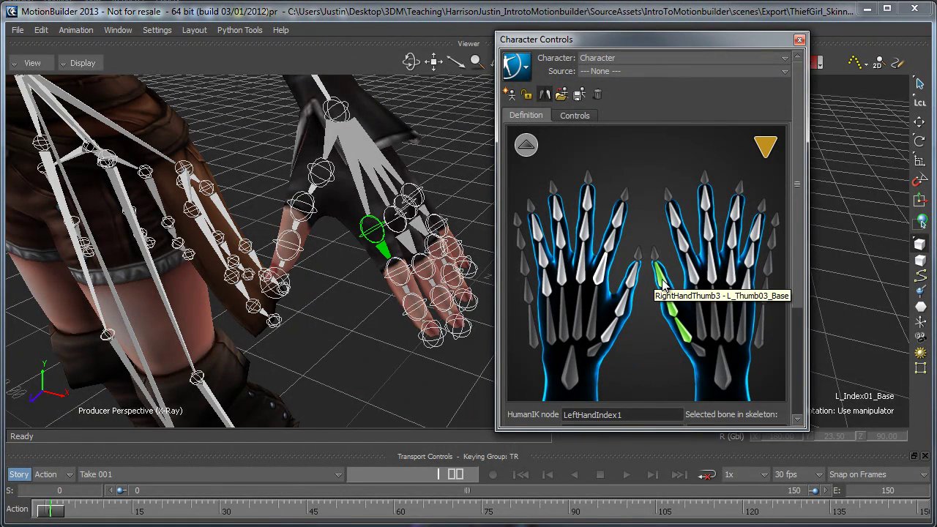
pyautogui.rightClick(662, 284)
pyautogui.click(684, 312)
pyautogui.rightClick(670, 306)
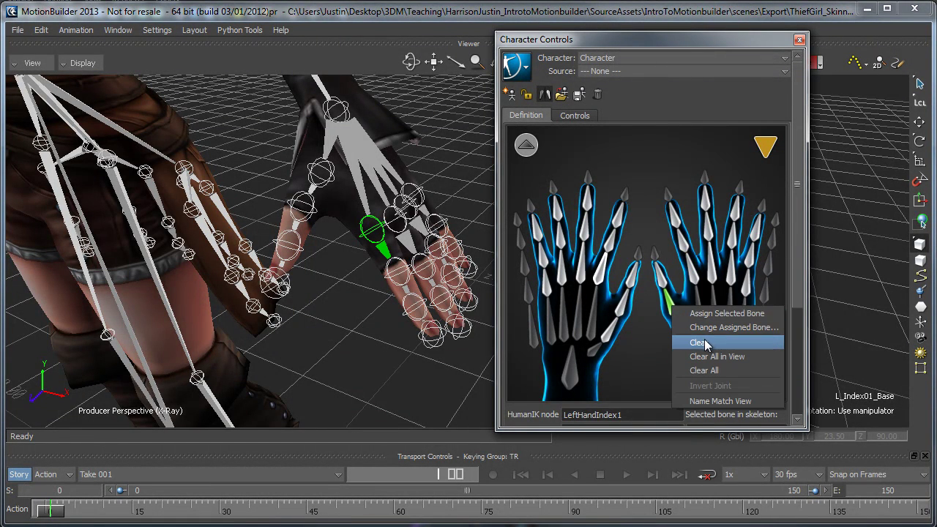
pyautogui.click(704, 343)
pyautogui.rightClick(682, 274)
pyautogui.click(706, 311)
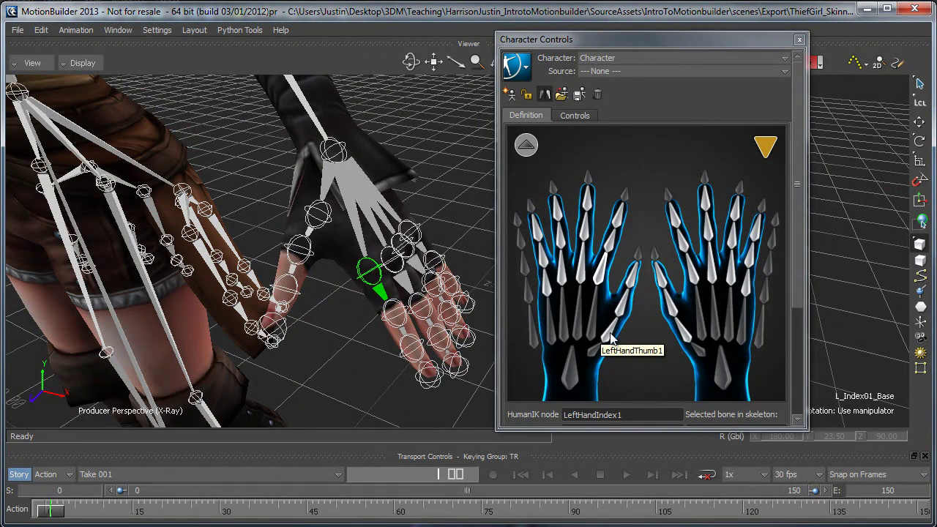
# Step: Map the LeftHandThumb1 slot to the L_Thumb01_Base bone and LeftHandThumb2 to L_Thumb02_Base
pyautogui.click(606, 326)
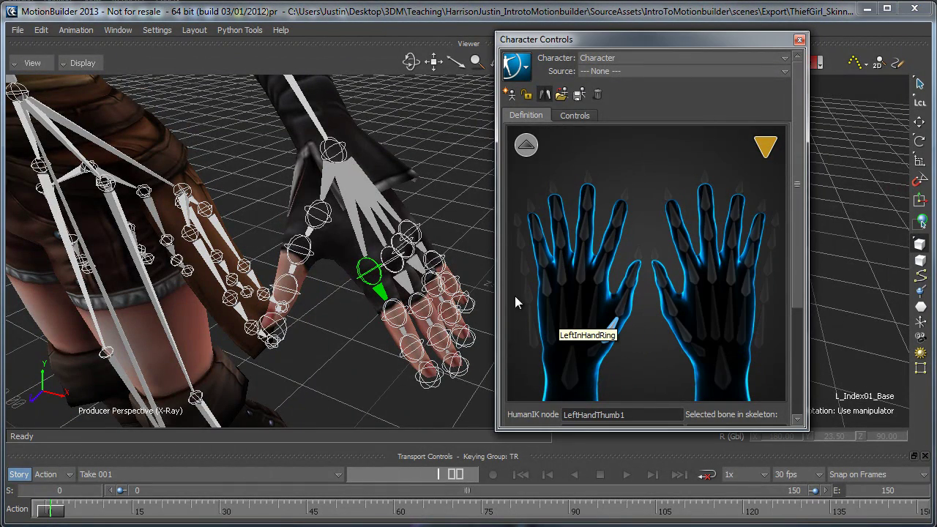
pyautogui.click(620, 305)
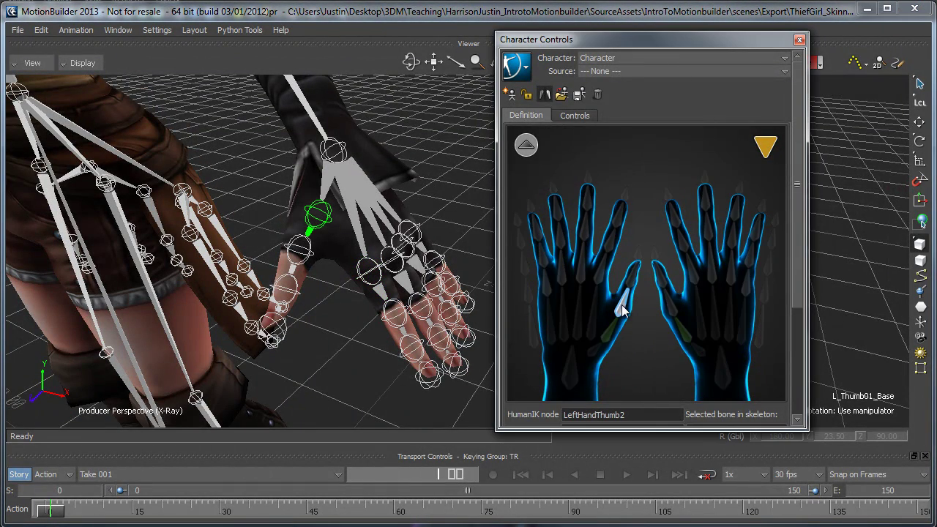
pyautogui.click(304, 253)
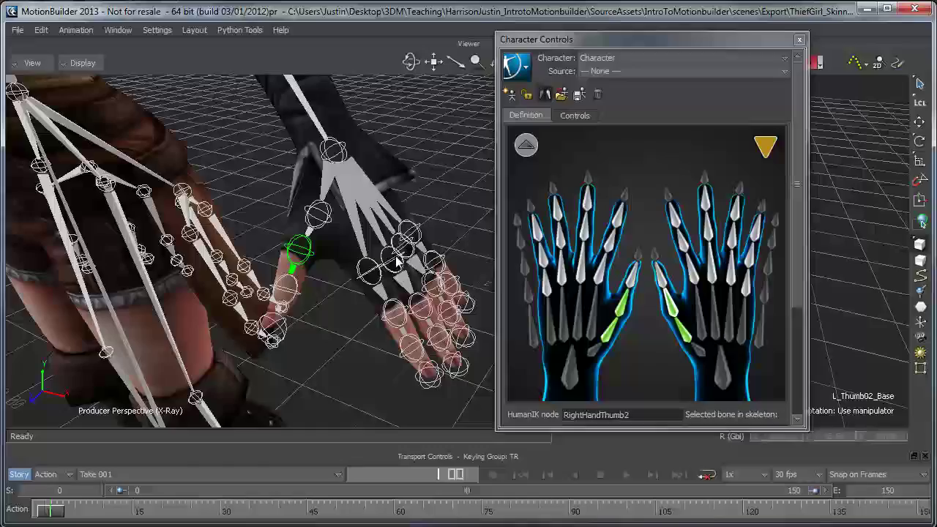
# Step: Map the LeftHandThumb3 slot to the L_Thumb03_Base bone, clearing the Thief_Girl mesh picked for it by mistake
pyautogui.click(631, 287)
pyautogui.click(304, 297)
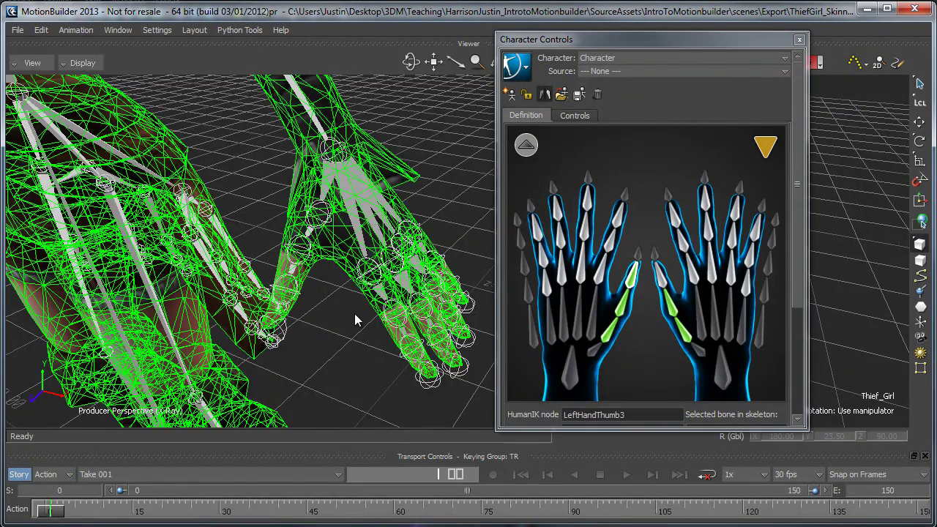
pyautogui.keyDown('alt'); pyautogui.moveTo(355, 320); pyautogui.dragTo(391, 313); pyautogui.keyUp('alt')
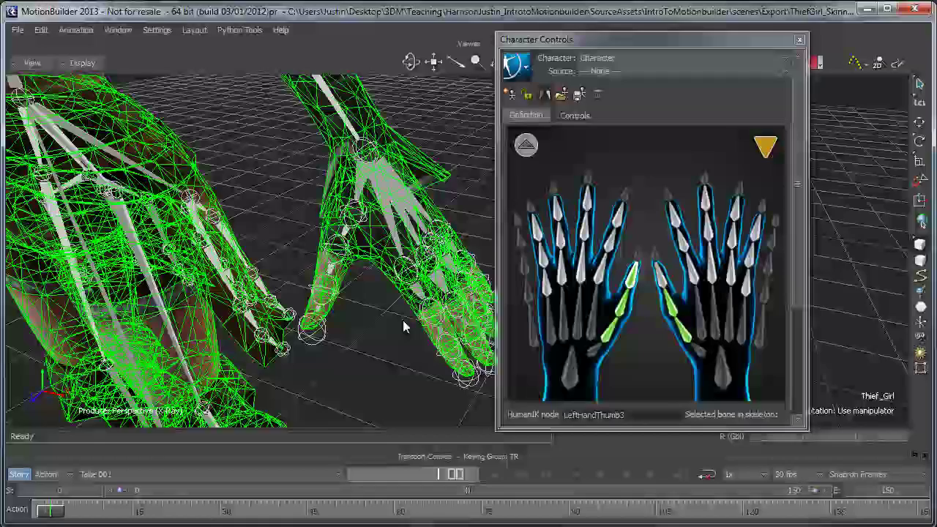
pyautogui.click(404, 322)
pyautogui.rightClick(632, 279)
pyautogui.click(647, 315)
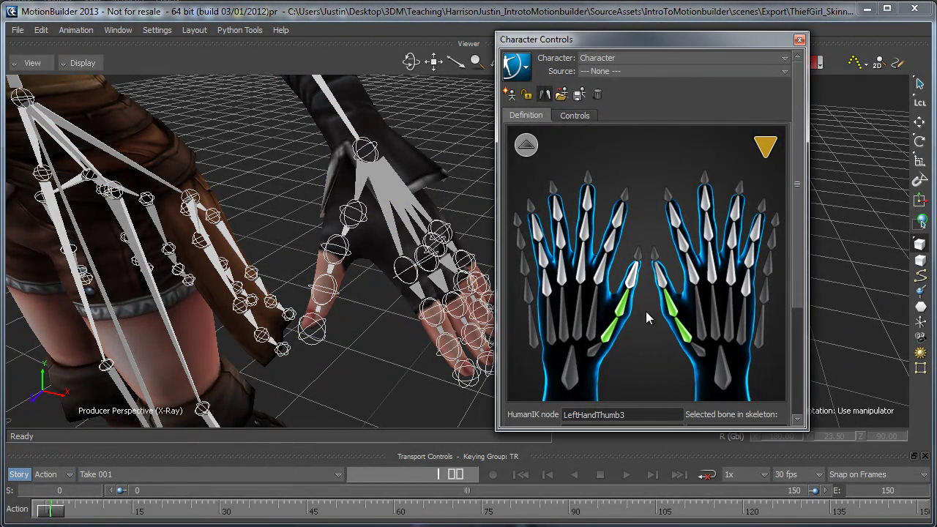
pyautogui.click(334, 296)
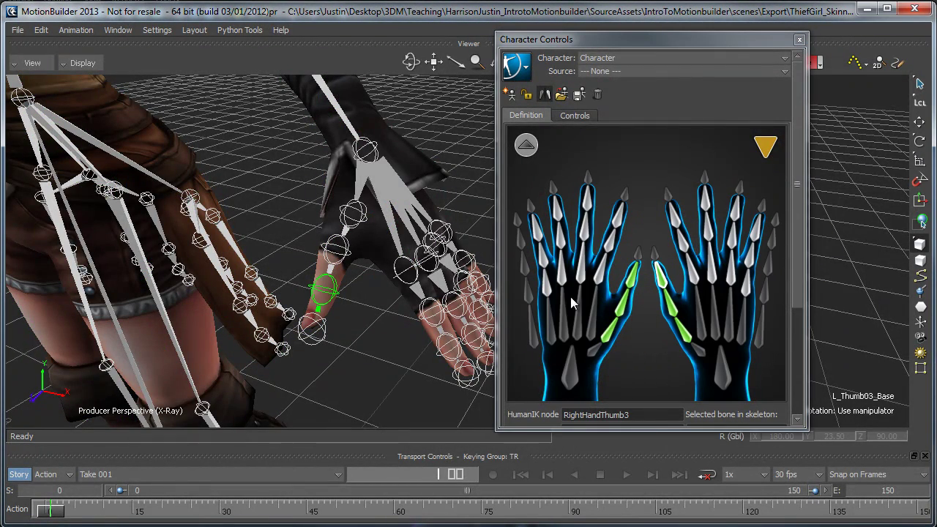
# Step: Map the LeftHandIndex1, LeftHandIndex2 and LeftHandIndex3 slots to L_Index01_Base, L_Index02_Base and L_Index03_Base
pyautogui.click(605, 272)
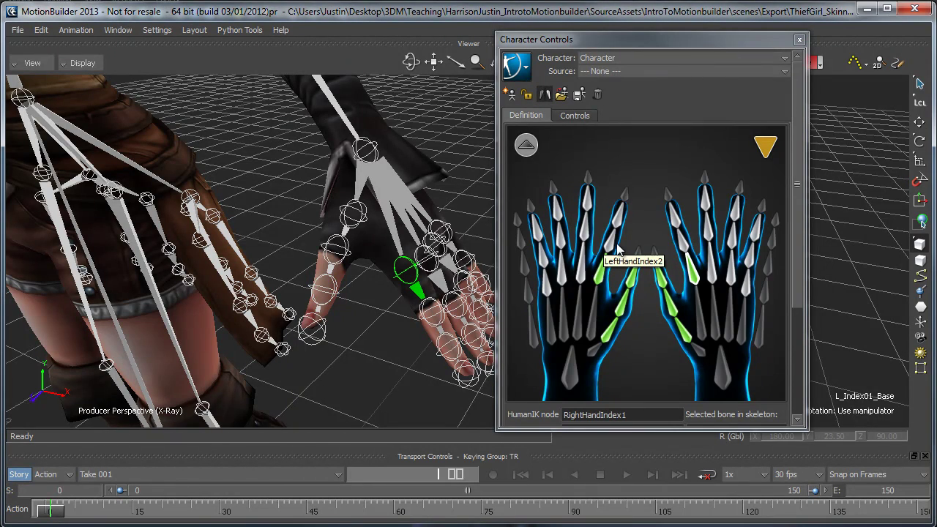
pyautogui.click(617, 249)
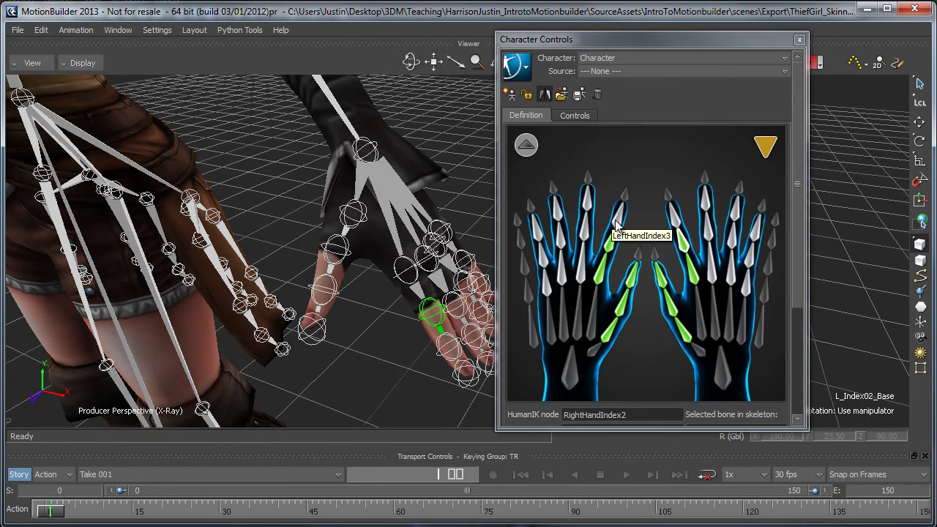
pyautogui.doubleClick(619, 221)
pyautogui.click(447, 351)
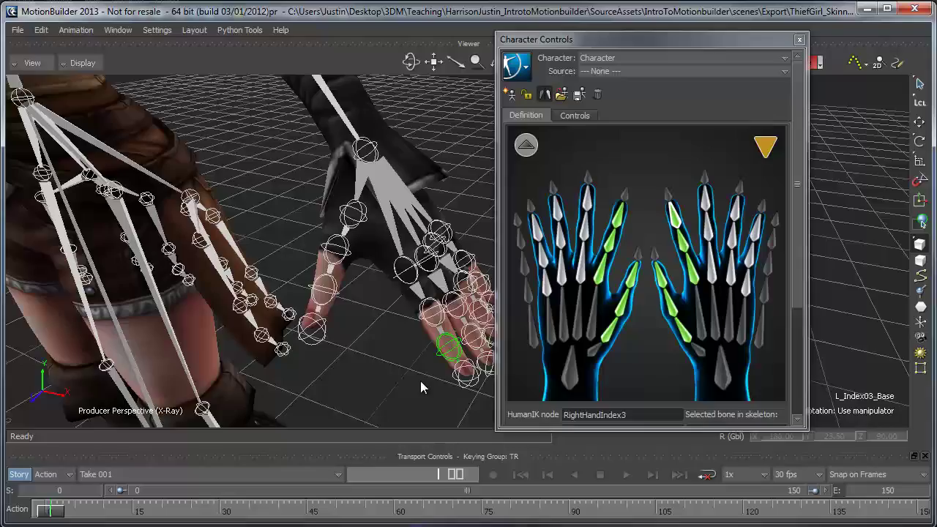
# Step: Open a Navigator window and place it over the viewer
pyautogui.keyDown('alt'); pyautogui.moveTo(420, 381); pyautogui.dragTo(411, 295); pyautogui.keyUp('alt')
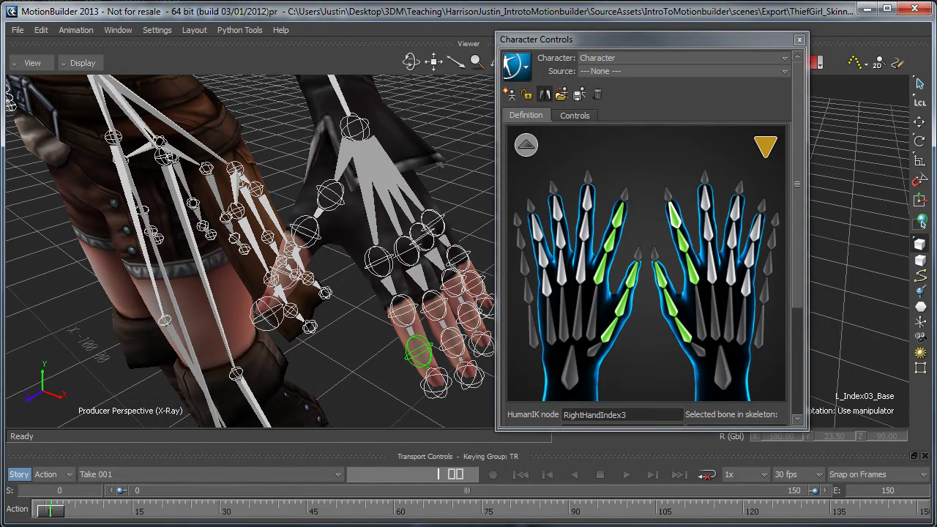
pyautogui.click(118, 30)
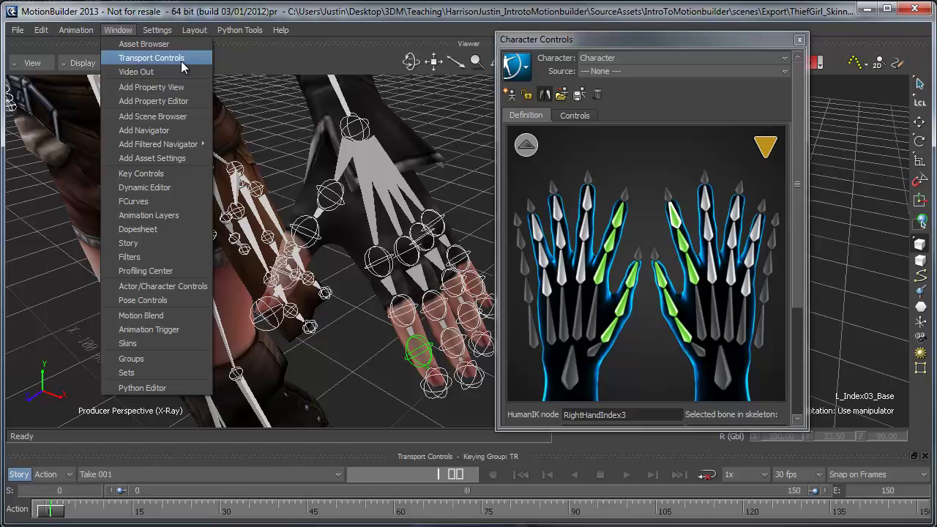
pyautogui.click(464, 10)
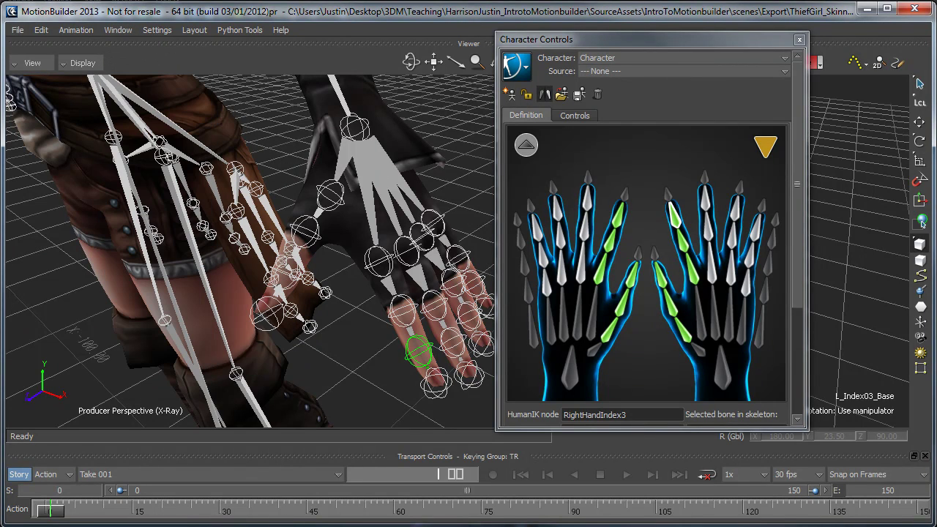
pyautogui.moveTo(402, 73); pyautogui.dragTo(336, 73)
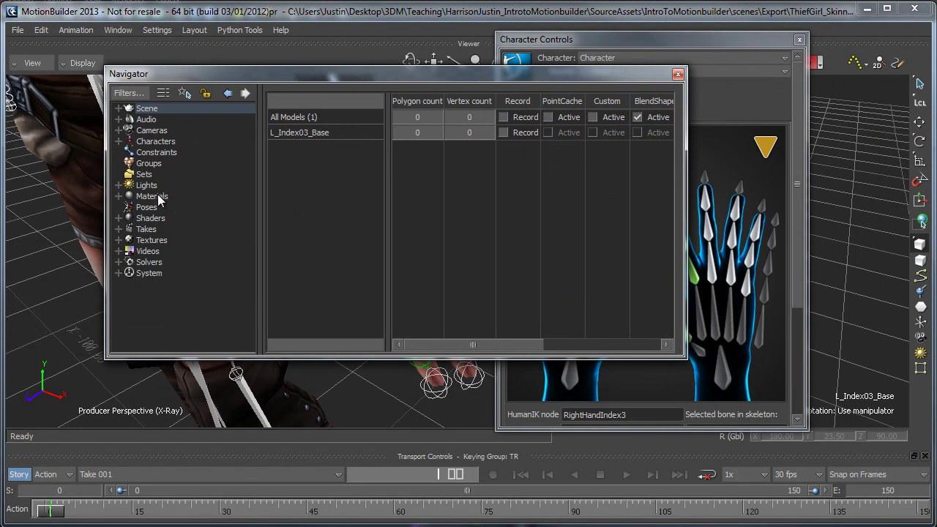
# Step: Examine the Base (required) bone slots in the character's definition mapping list, and close the Navigator window
pyautogui.click(118, 141)
pyautogui.doubleClick(164, 153)
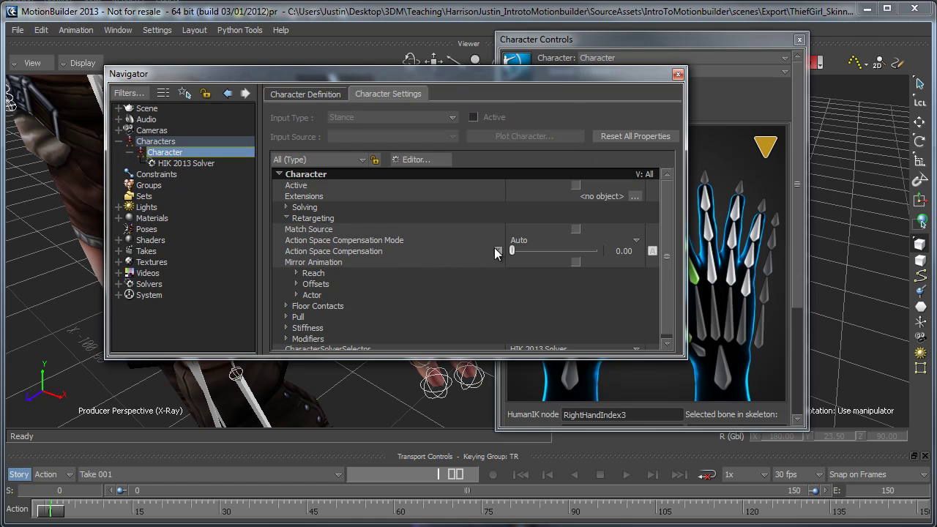
pyautogui.click(293, 95)
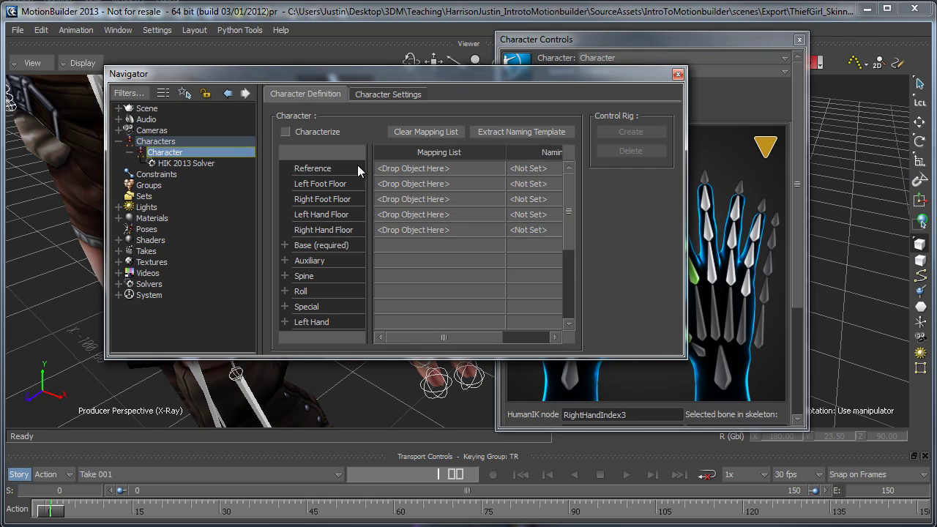
pyautogui.click(285, 246)
pyautogui.click(314, 261)
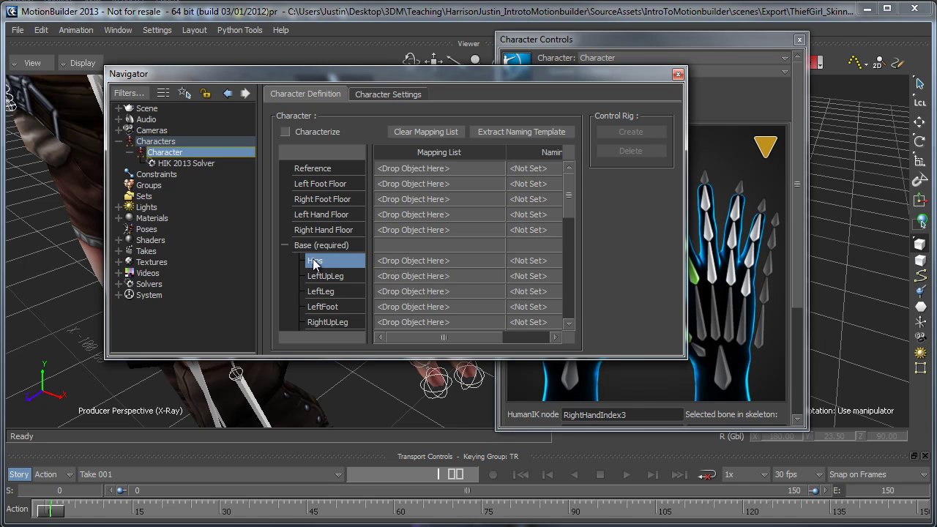
pyautogui.click(320, 277)
pyautogui.click(327, 293)
pyautogui.click(324, 306)
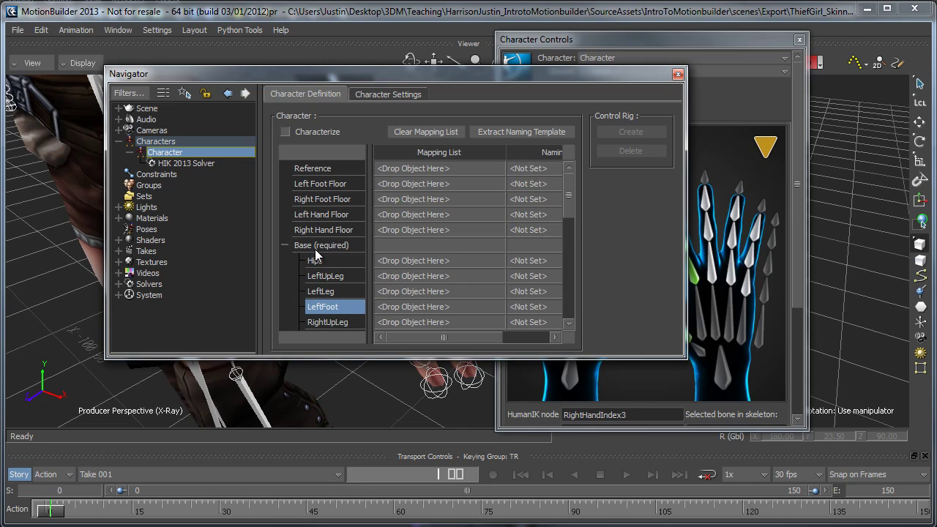
pyautogui.scroll(-3, 313, 293)
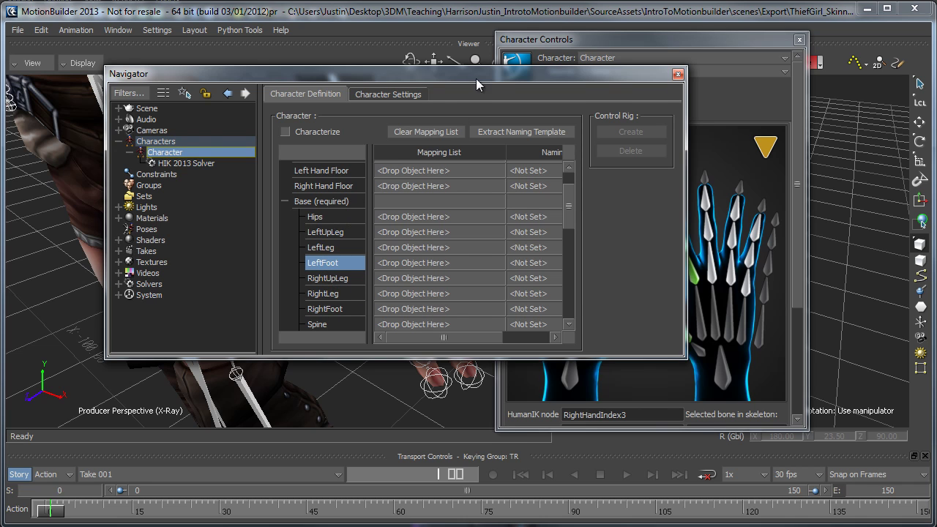
pyautogui.moveTo(477, 80); pyautogui.dragTo(464, 96)
pyautogui.click(665, 92)
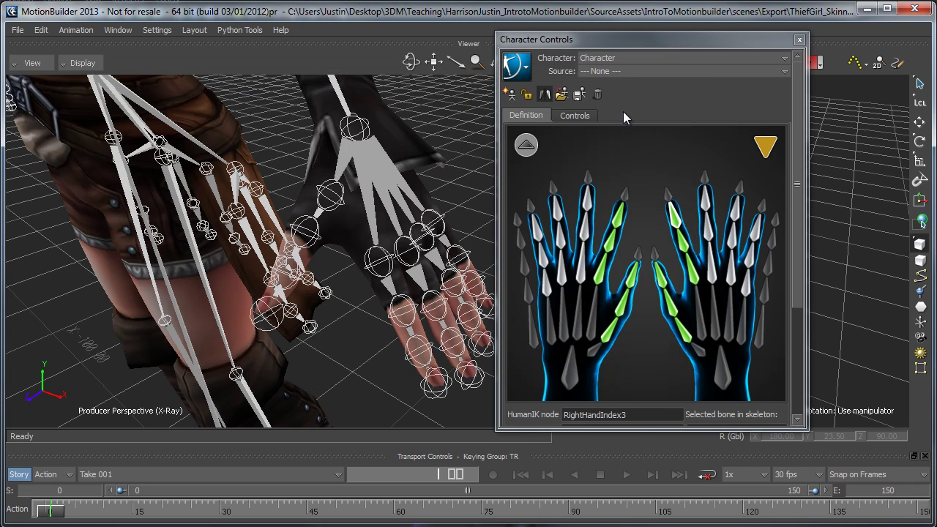
# Step: Map the LeftHandMiddle1, LeftHandMiddle2 and LeftHandMiddle3 slots to L_Middle01_Base, L_Middle02_Base and L_Middle03_Base
pyautogui.keyDown('ctrl'); pyautogui.keyDown('shift'); pyautogui.moveTo(352, 229); pyautogui.dragTo(395, 320); pyautogui.keyUp('shift'); pyautogui.keyUp('ctrl')
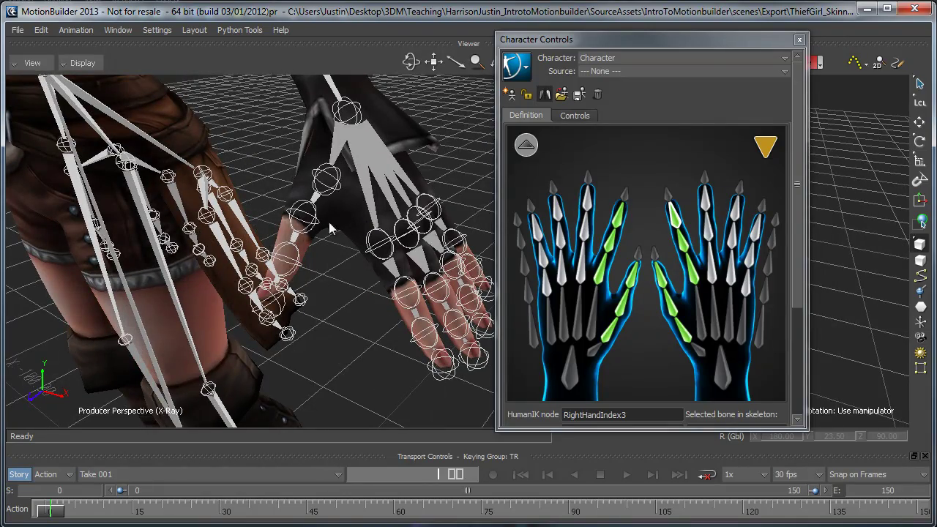
pyautogui.doubleClick(583, 271)
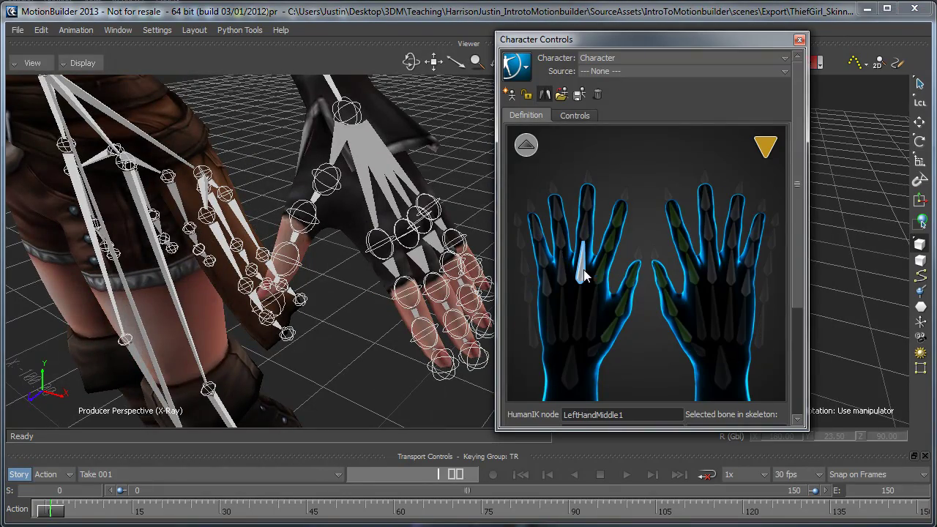
pyautogui.click(415, 248)
pyautogui.keyDown('ctrl'); pyautogui.keyDown('shift'); pyautogui.moveTo(365, 314); pyautogui.dragTo(388, 278); pyautogui.keyUp('shift'); pyautogui.keyUp('ctrl')
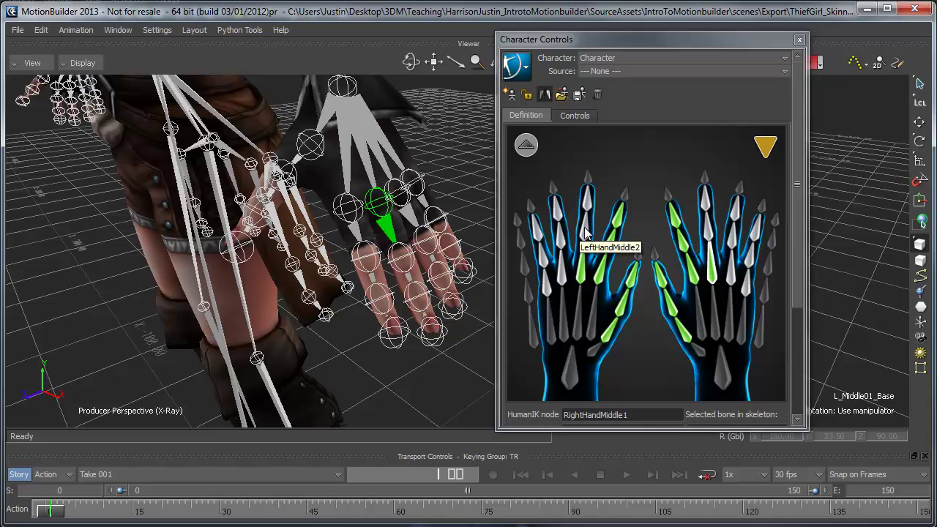
pyautogui.click(585, 230)
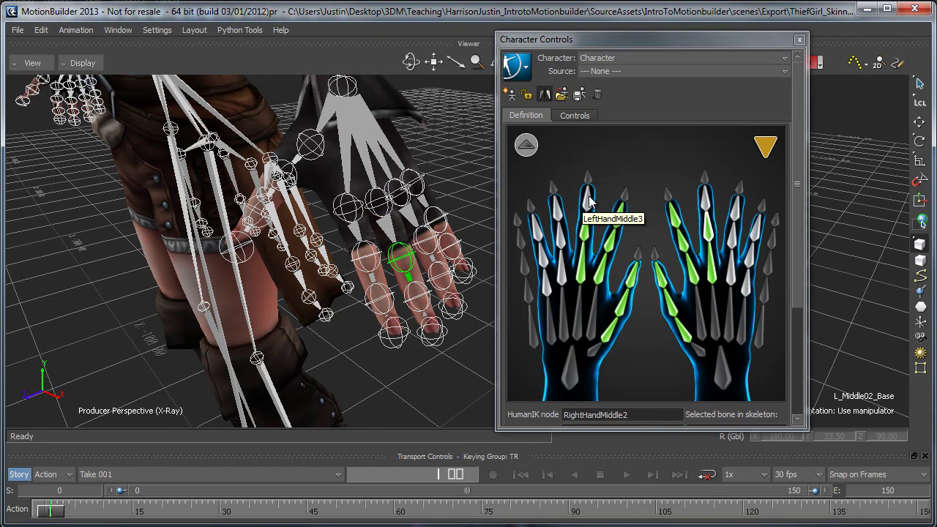
pyautogui.click(589, 199)
pyautogui.click(427, 295)
# Step: Map the LeftHandRing1 and LeftHandRing2 slots to L_Ring01_Base and L_Ring02_Base, and fill LeftHandRing3 with the ring finger's third bone
pyautogui.doubleClick(560, 273)
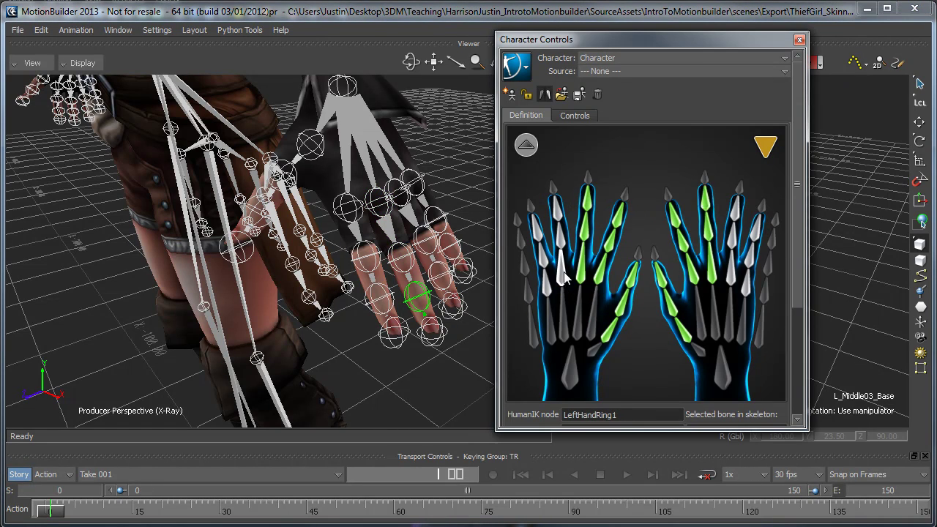
pyautogui.click(408, 211)
pyautogui.doubleClick(561, 238)
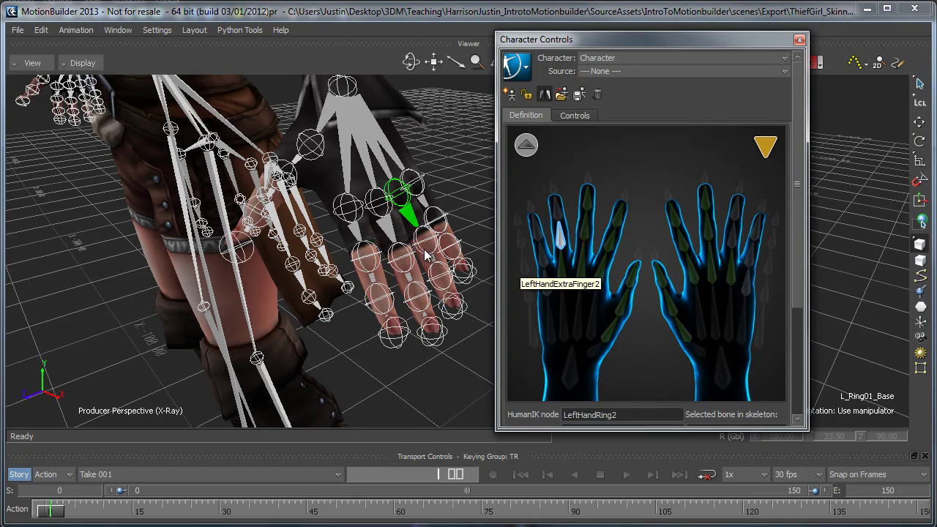
pyautogui.click(429, 241)
pyautogui.click(561, 214)
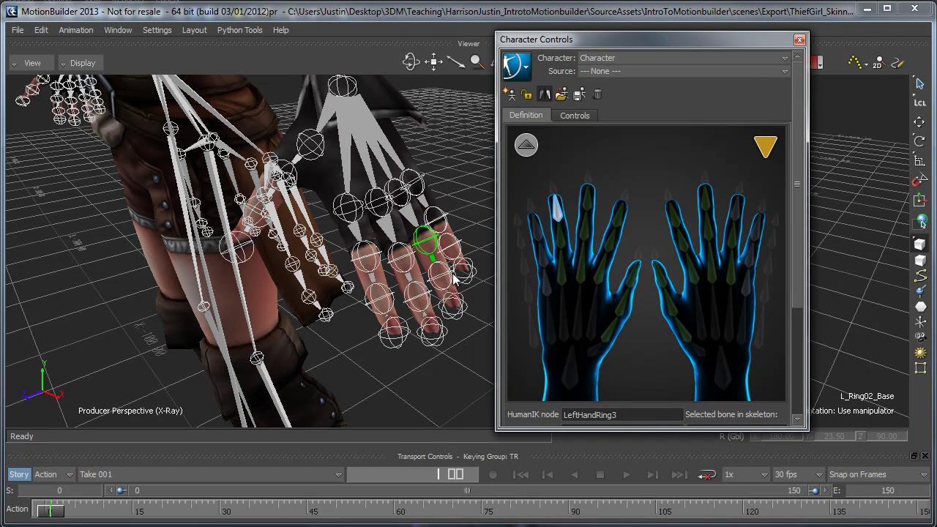
# Step: Map the LeftHandPinky1, LeftHandPinky2 and LeftHandPinky3 slots to L_Pinky01_Base, L_Pinky02_Base and L_Pinky03_Base
pyautogui.click(548, 285)
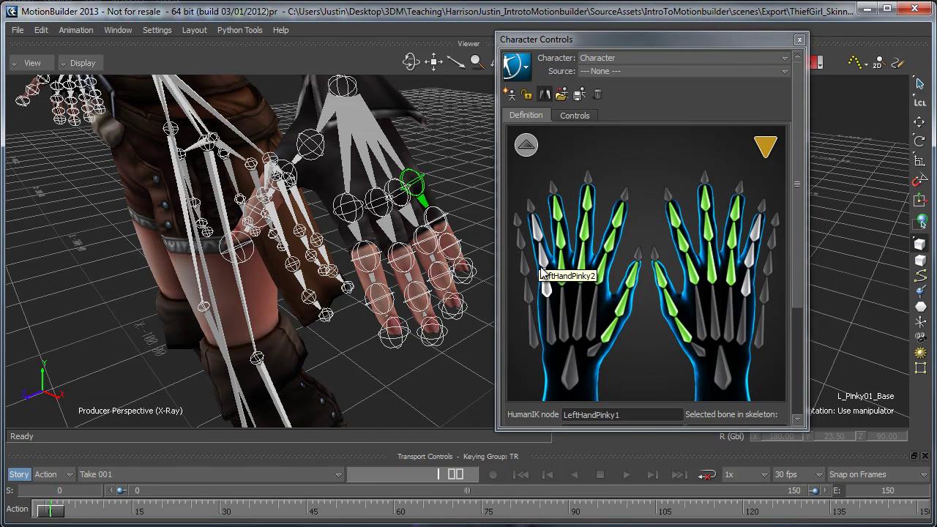
pyautogui.click(547, 291)
pyautogui.doubleClick(548, 290)
pyautogui.click(420, 181)
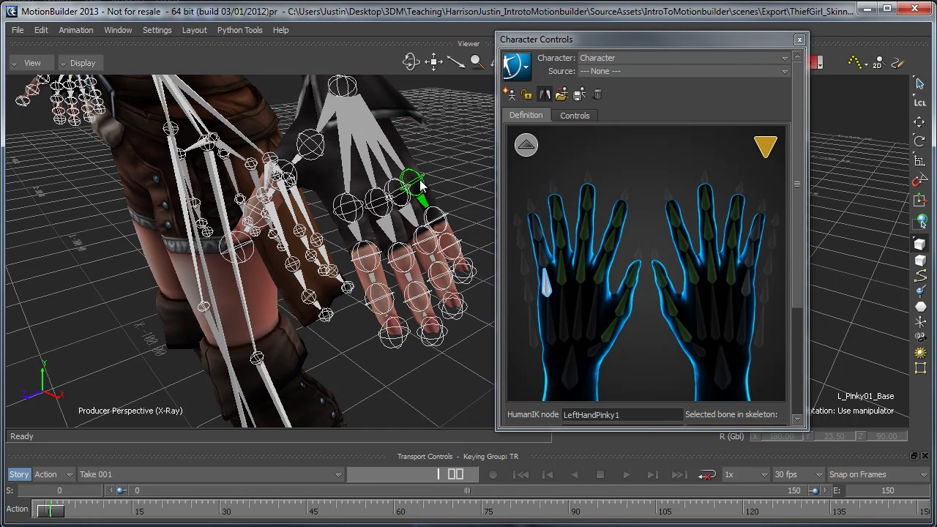
pyautogui.click(445, 166)
pyautogui.click(531, 290)
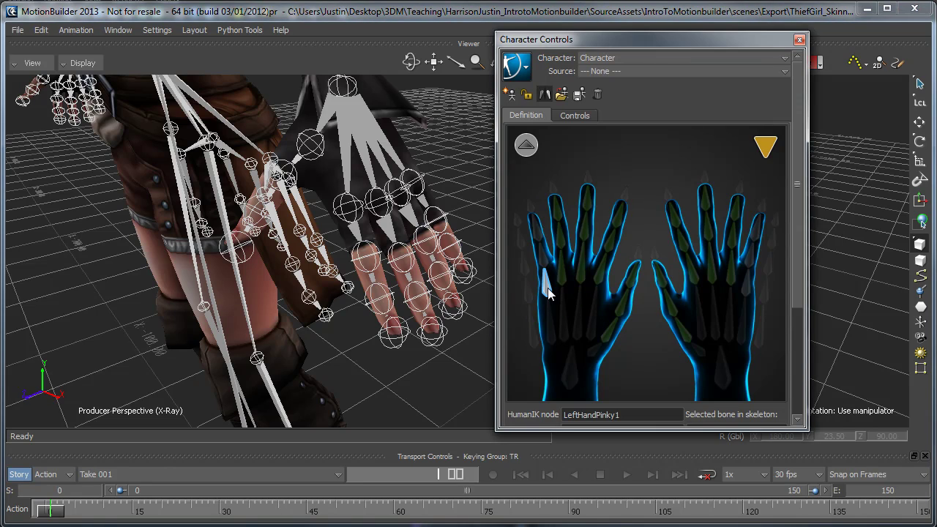
pyautogui.click(524, 251)
pyautogui.doubleClick(542, 256)
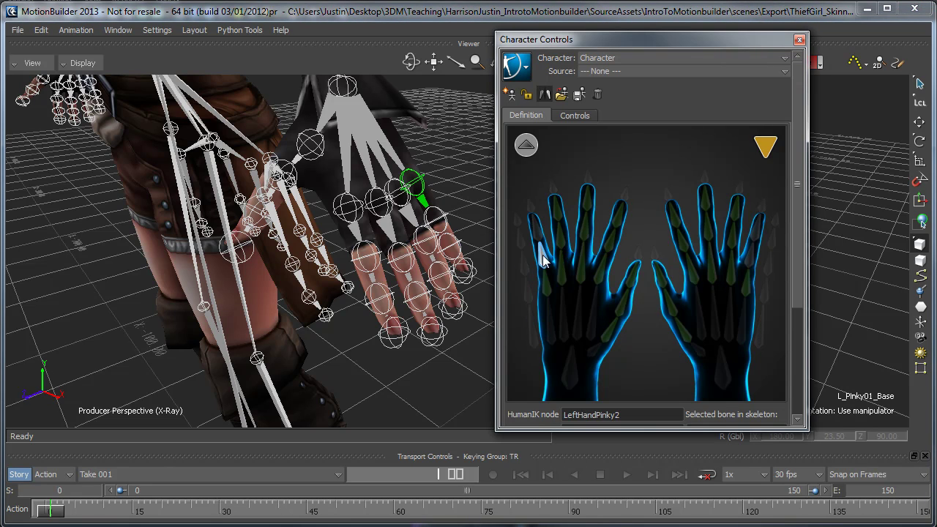
pyautogui.click(441, 214)
pyautogui.click(535, 232)
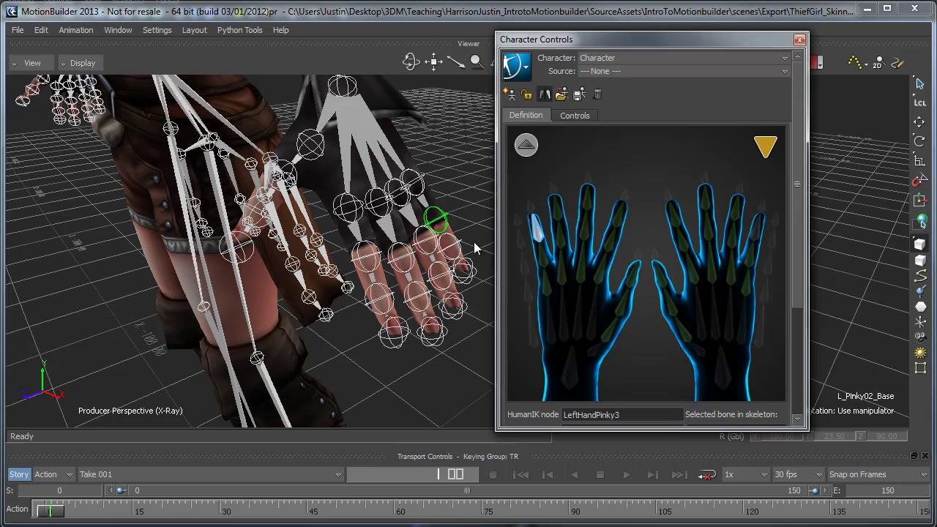
# Step: Return to the full-body definition and read the validation status against the character's arm pose
pyautogui.click(526, 146)
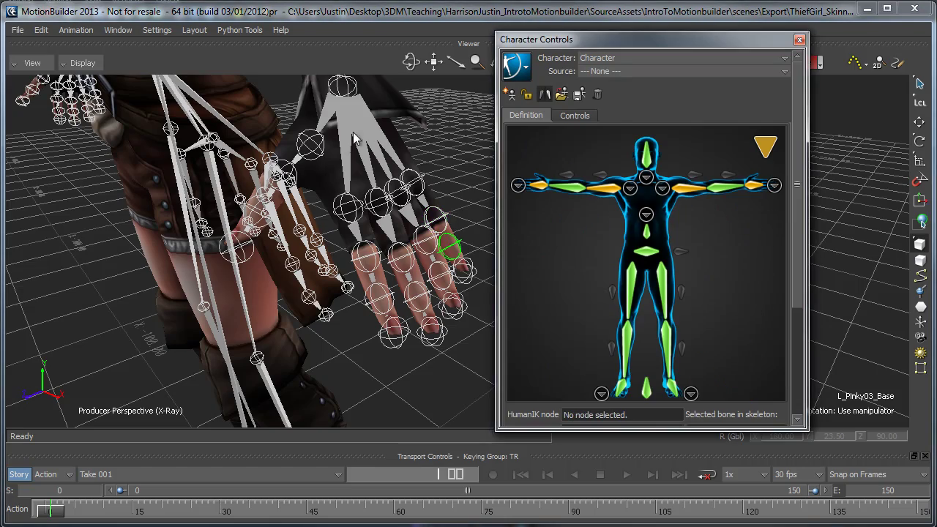
pyautogui.keyDown('alt'); pyautogui.moveTo(404, 179); pyautogui.dragTo(286, 176, button='right'); pyautogui.keyUp('alt')
pyautogui.keyDown('alt'); pyautogui.moveTo(286, 175); pyautogui.dragTo(294, 240, button='middle'); pyautogui.keyUp('alt')
pyautogui.keyDown('ctrl'); pyautogui.keyDown('shift'); pyautogui.moveTo(295, 242); pyautogui.dragTo(301, 222); pyautogui.keyUp('shift'); pyautogui.keyUp('ctrl')
pyautogui.moveTo(764, 148)
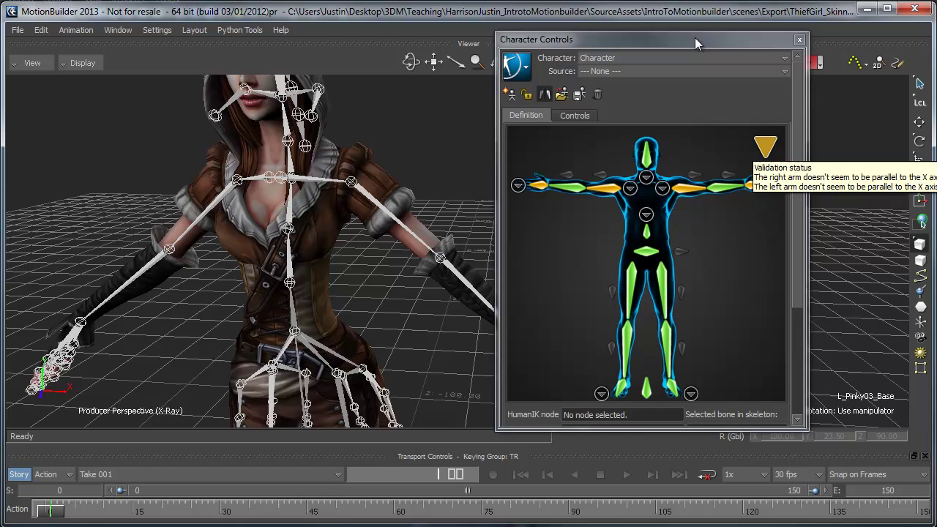
pyautogui.moveTo(696, 41); pyautogui.dragTo(647, 39)
pyautogui.moveTo(715, 146)
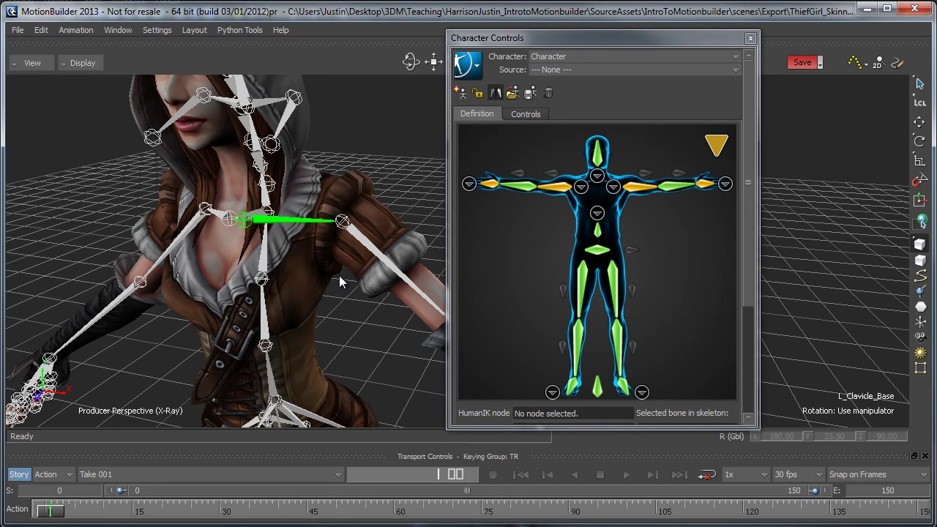
# Step: In local rotation mode, raise L_Humerus_Base and R_Humerus_Base together to about 45.56 degrees on Y
pyautogui.keyDown('ctrl'); pyautogui.keyDown('shift'); pyautogui.moveTo(301, 256); pyautogui.dragTo(333, 264); pyautogui.keyUp('shift'); pyautogui.keyUp('ctrl')
pyautogui.scroll(-2, 390, 264)
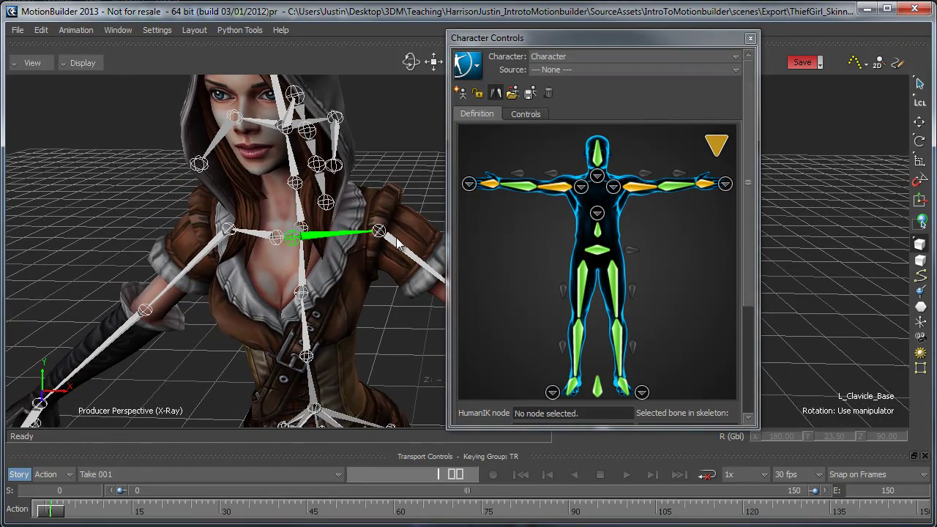
pyautogui.click(398, 241)
pyautogui.keyDown('shift'); pyautogui.moveTo(398, 259); pyautogui.dragTo(355, 228); pyautogui.keyUp('shift')
pyautogui.scroll(-3, 381, 259)
pyautogui.press('r')
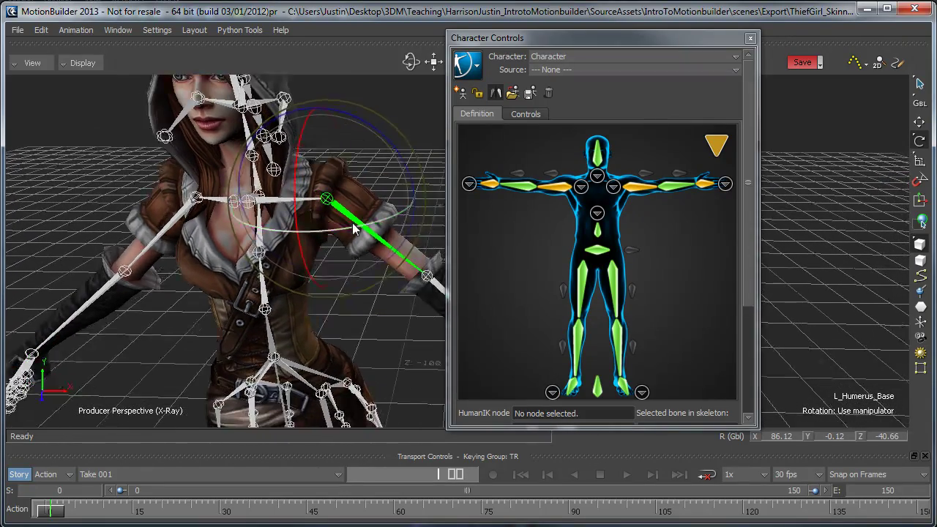
pyautogui.scroll(-1, 356, 228)
pyautogui.click(920, 103)
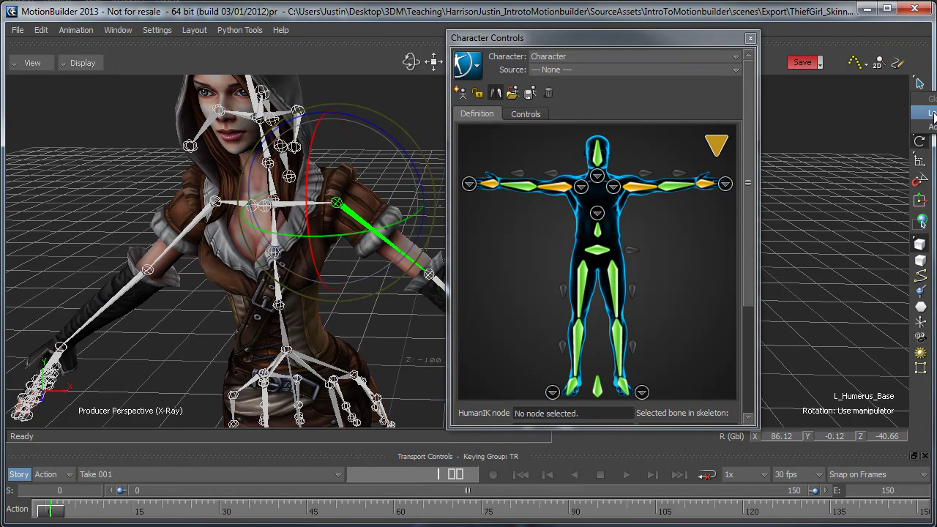
pyautogui.click(920, 101)
pyautogui.moveTo(415, 171); pyautogui.dragTo(404, 153)
pyautogui.hotkey('ctrl', 'z')
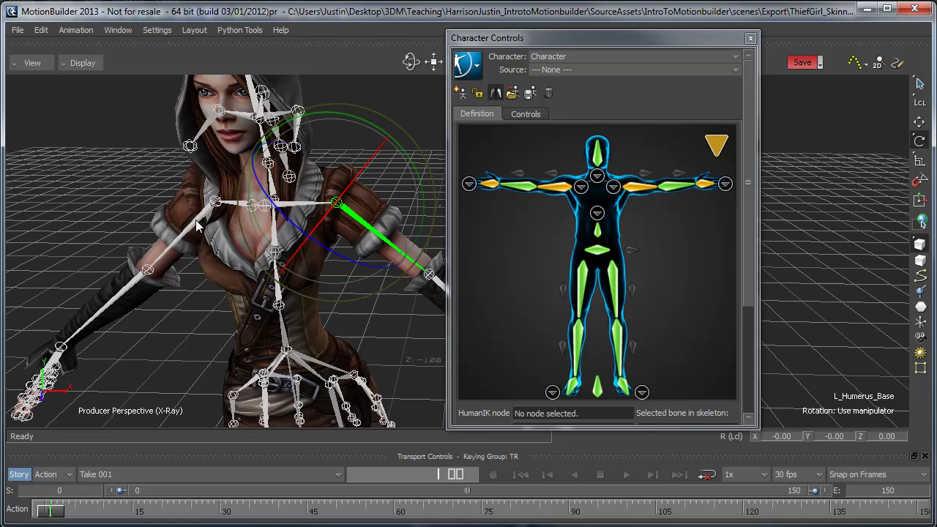
pyautogui.click(203, 231)
pyautogui.moveTo(297, 174); pyautogui.dragTo(304, 201)
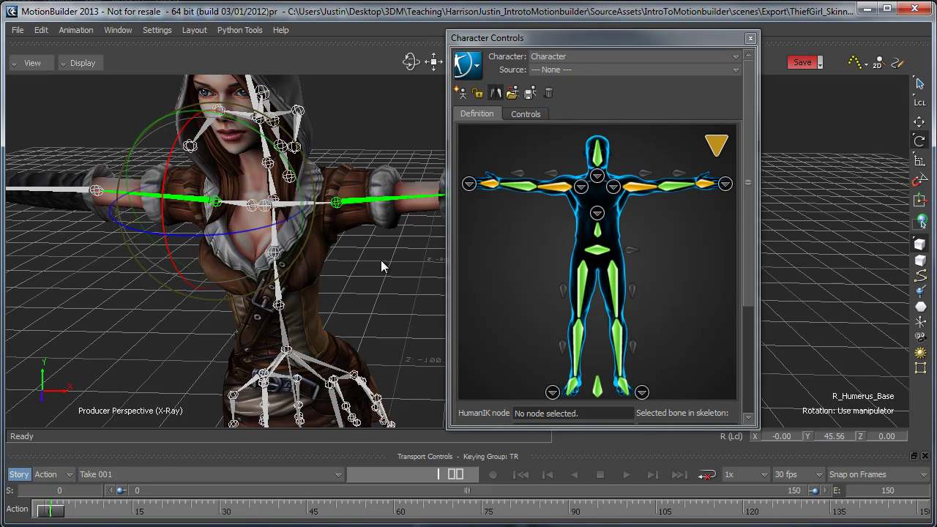
# Step: In the front view, level both upper arms horizontally by rotating them to about 40.22 degrees on local Y
pyautogui.keyDown('shift'); pyautogui.moveTo(395, 255); pyautogui.dragTo(390, 239); pyautogui.keyUp('shift')
pyautogui.hotkey('ctrl', 'f')
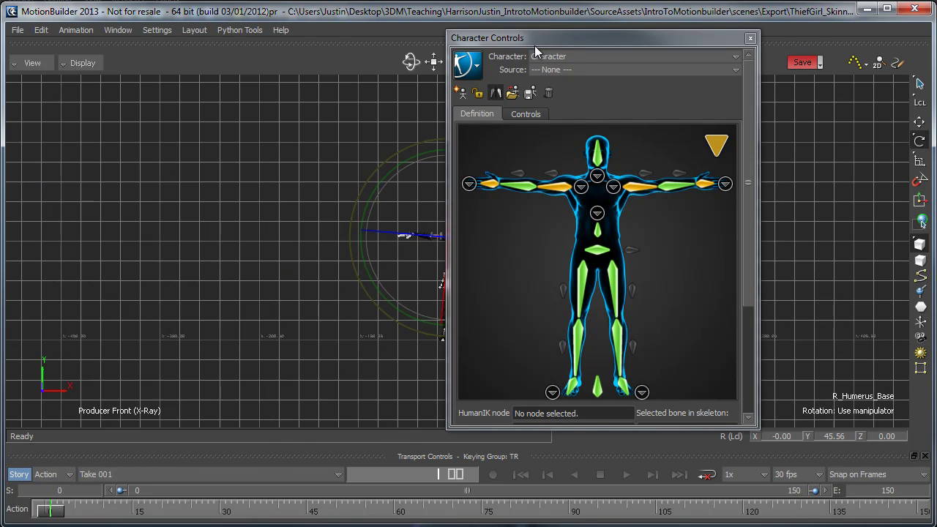
pyautogui.moveTo(534, 38); pyautogui.dragTo(705, 38)
pyautogui.keyDown('ctrl'); pyautogui.moveTo(365, 240); pyautogui.dragTo(535, 268); pyautogui.keyUp('ctrl')
pyautogui.keyDown('shift'); pyautogui.moveTo(415, 191); pyautogui.dragTo(400, 266); pyautogui.keyUp('shift')
pyautogui.keyDown('ctrl'); pyautogui.moveTo(292, 236); pyautogui.dragTo(338, 228); pyautogui.keyUp('ctrl')
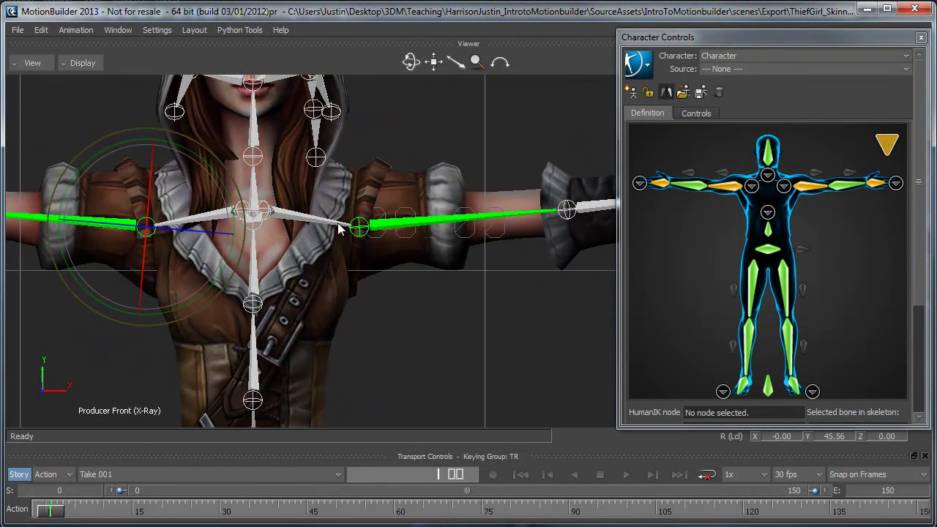
pyautogui.moveTo(200, 155); pyautogui.dragTo(196, 152)
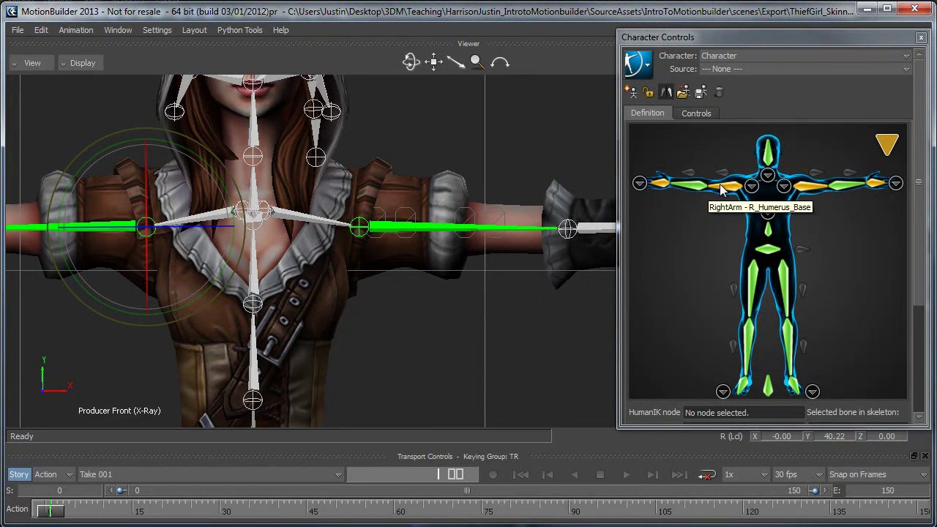
# Step: In the top view, align both upper arms with the X axis by rotating them to about 0.54 degrees on local Z
pyautogui.keyDown('shift'); pyautogui.moveTo(464, 170); pyautogui.dragTo(468, 196); pyautogui.keyUp('shift')
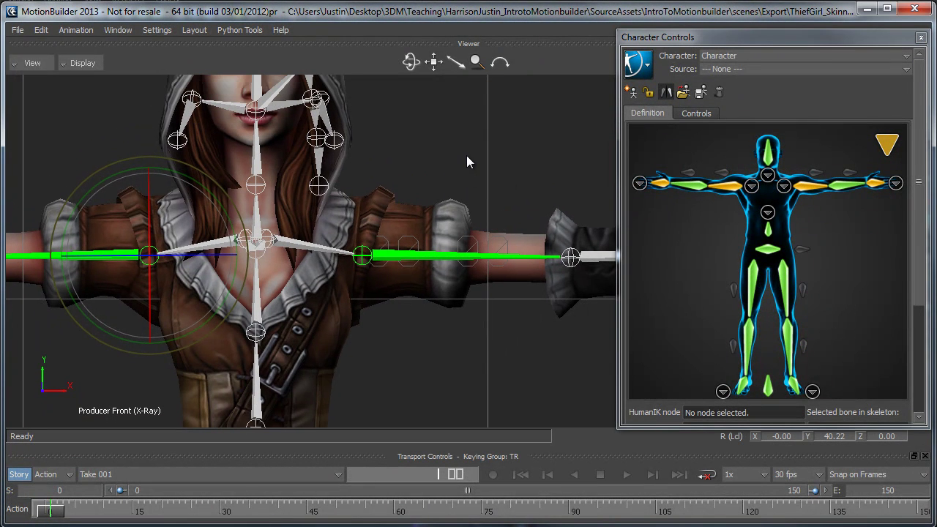
pyautogui.keyDown('shift'); pyautogui.moveTo(466, 155); pyautogui.dragTo(469, 145); pyautogui.keyUp('shift')
pyautogui.hotkey('ctrl', 't')
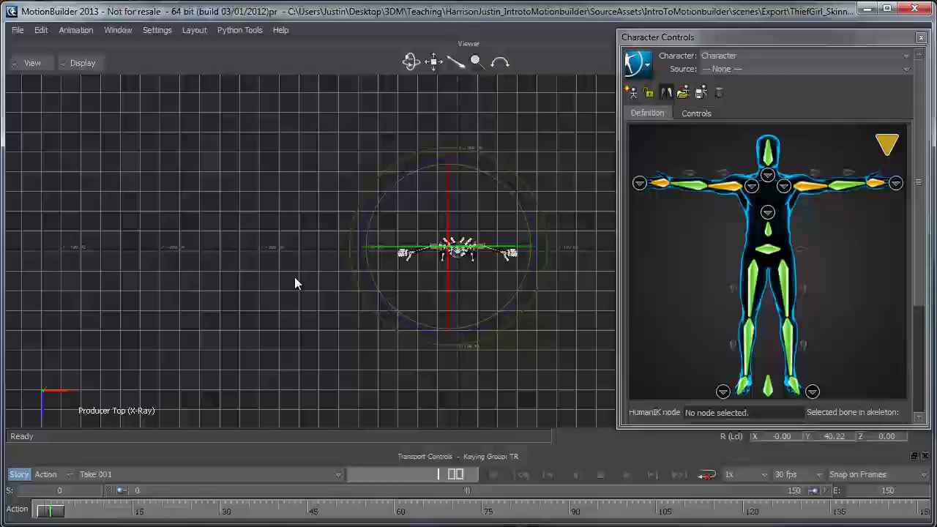
pyautogui.keyDown('ctrl'); pyautogui.moveTo(294, 278); pyautogui.dragTo(282, 158); pyautogui.keyUp('ctrl')
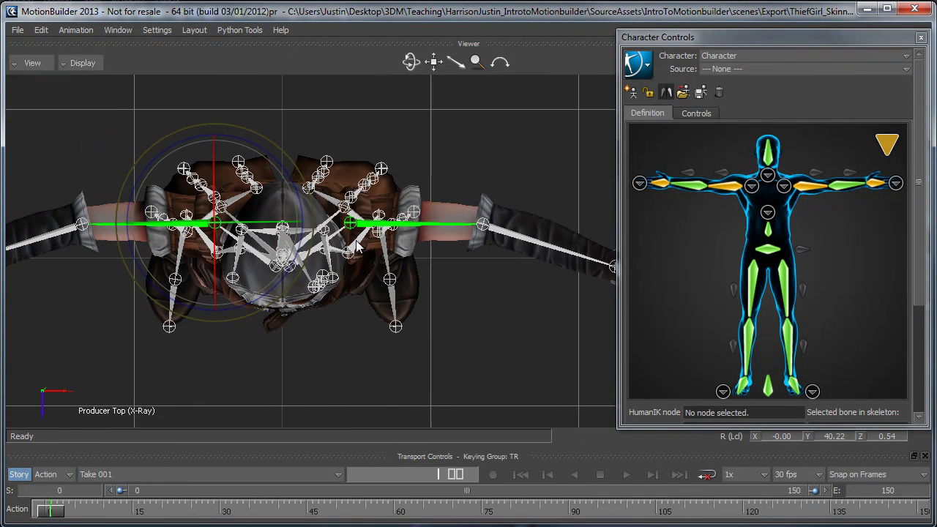
# Step: Rotate both forearm bones together to about -16.68 degrees on local Z so they line up with the upper arms
pyautogui.keyDown('shift'); pyautogui.moveTo(356, 247); pyautogui.dragTo(360, 243); pyautogui.keyUp('shift')
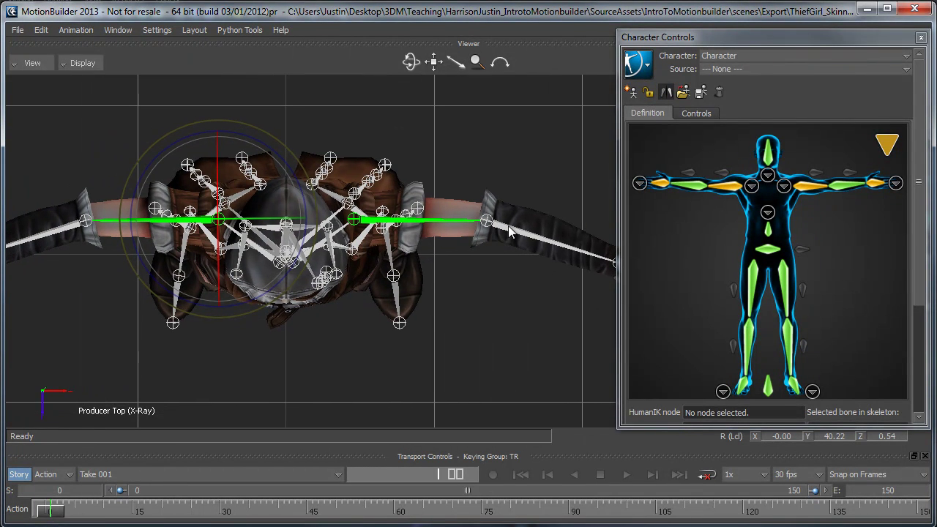
pyautogui.click(508, 226)
pyautogui.keyDown('shift'); pyautogui.moveTo(214, 221); pyautogui.dragTo(252, 215); pyautogui.keyUp('shift')
pyautogui.keyDown('shift'); pyautogui.click(77, 231); pyautogui.keyUp('shift')
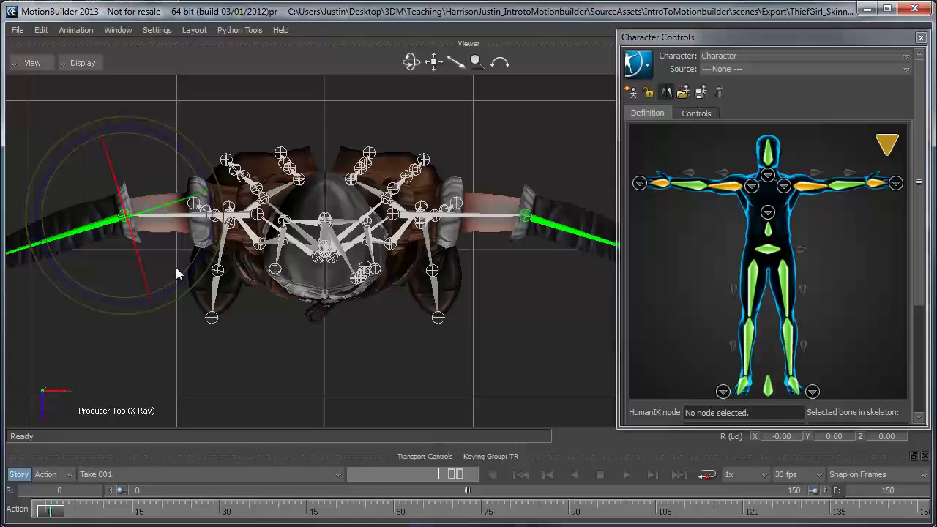
pyautogui.keyDown('shift'); pyautogui.moveTo(176, 273); pyautogui.dragTo(209, 274); pyautogui.keyUp('shift')
pyautogui.moveTo(226, 156); pyautogui.dragTo(239, 175)
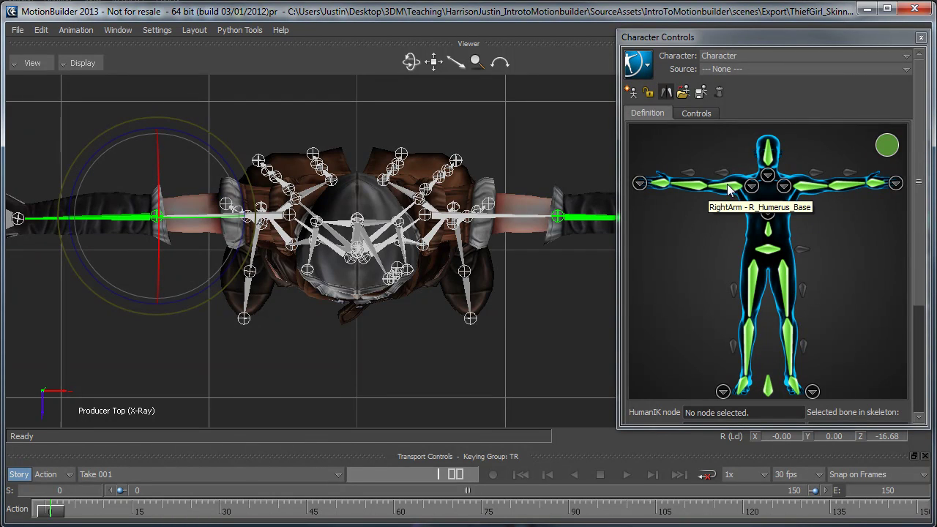
# Step: In the front view, rotate both wrist bones together to about -4.48 degrees on local Z to straighten the hands with the forearms
pyautogui.keyDown('shift'); pyautogui.moveTo(592, 194); pyautogui.dragTo(412, 208); pyautogui.keyUp('shift')
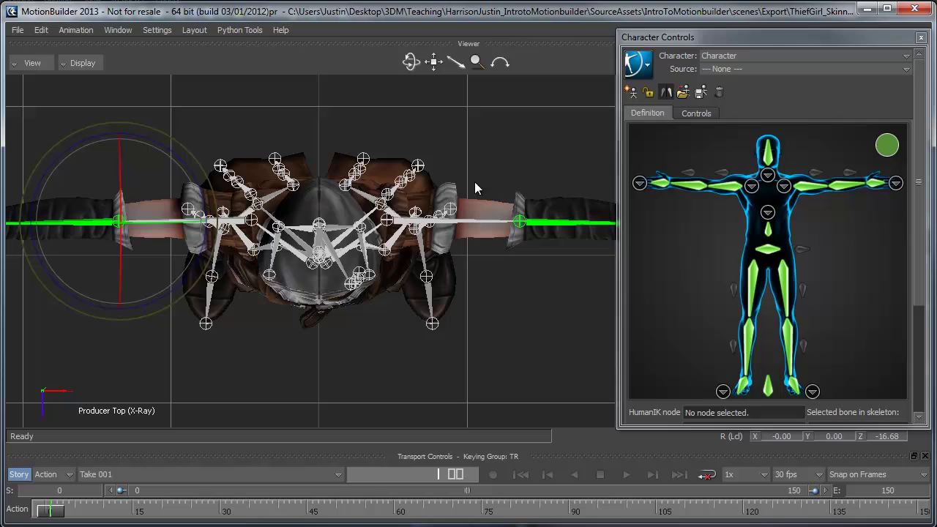
pyautogui.keyDown('shift'); pyautogui.moveTo(489, 163); pyautogui.dragTo(488, 180); pyautogui.keyUp('shift')
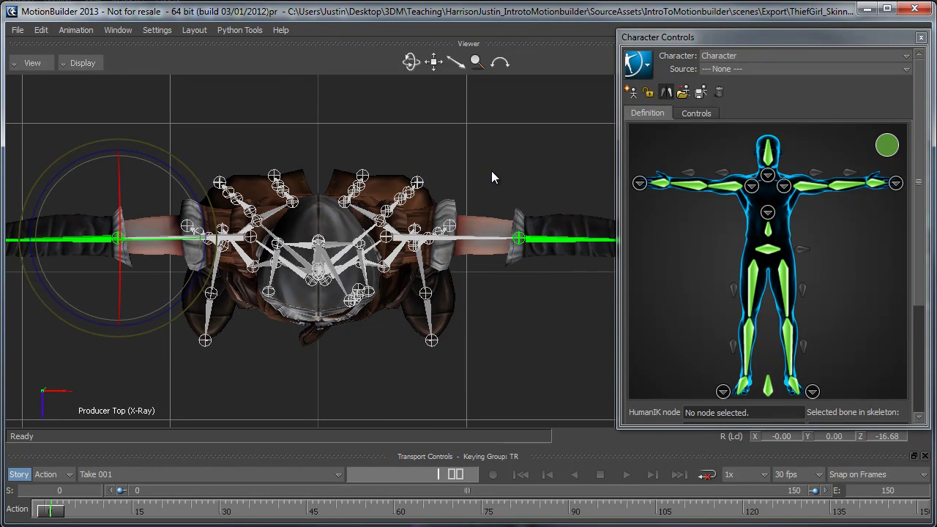
pyautogui.hotkey('ctrl', 'e')
pyautogui.keyDown('ctrl'); pyautogui.moveTo(453, 220); pyautogui.dragTo(272, 326); pyautogui.keyUp('ctrl')
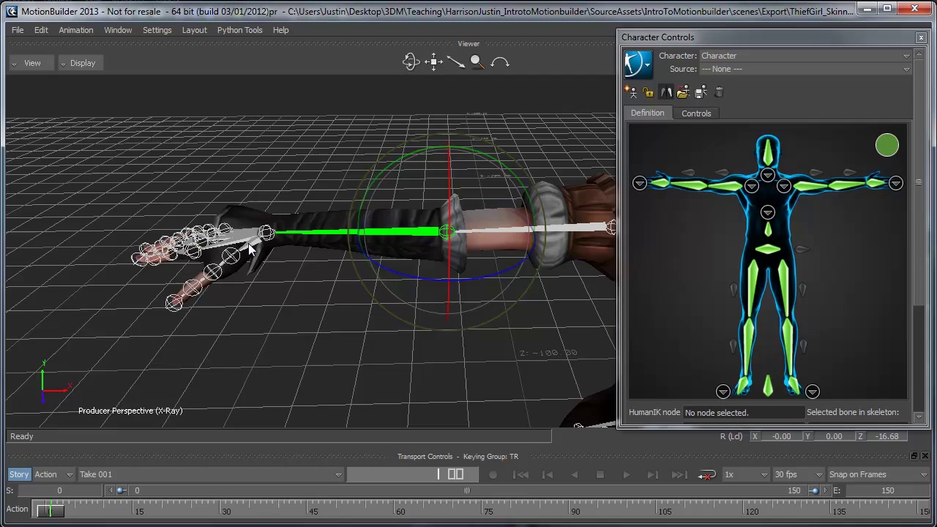
pyautogui.keyDown('ctrl'); pyautogui.keyDown('shift'); pyautogui.moveTo(248, 243); pyautogui.dragTo(469, 213); pyautogui.keyUp('shift'); pyautogui.keyUp('ctrl')
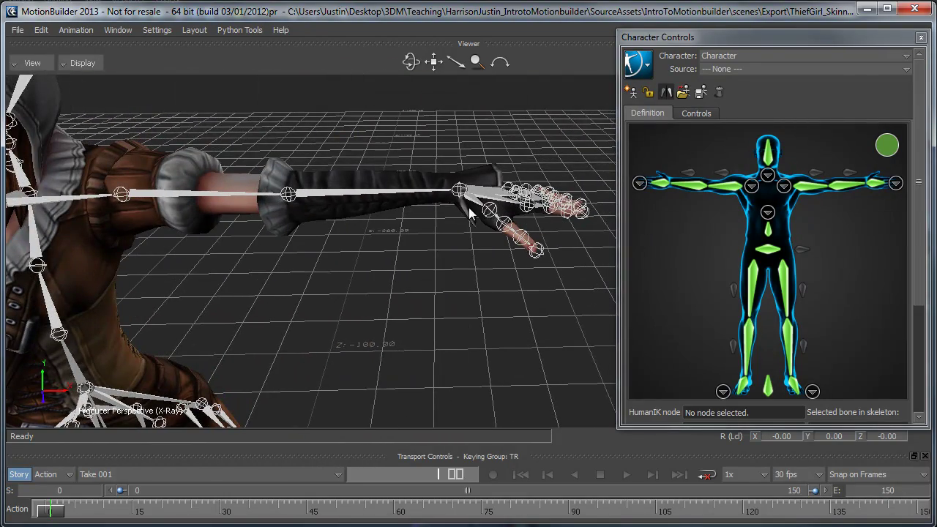
pyautogui.click(484, 193)
pyautogui.keyDown('shift'); pyautogui.moveTo(333, 301); pyautogui.dragTo(375, 303); pyautogui.keyUp('shift')
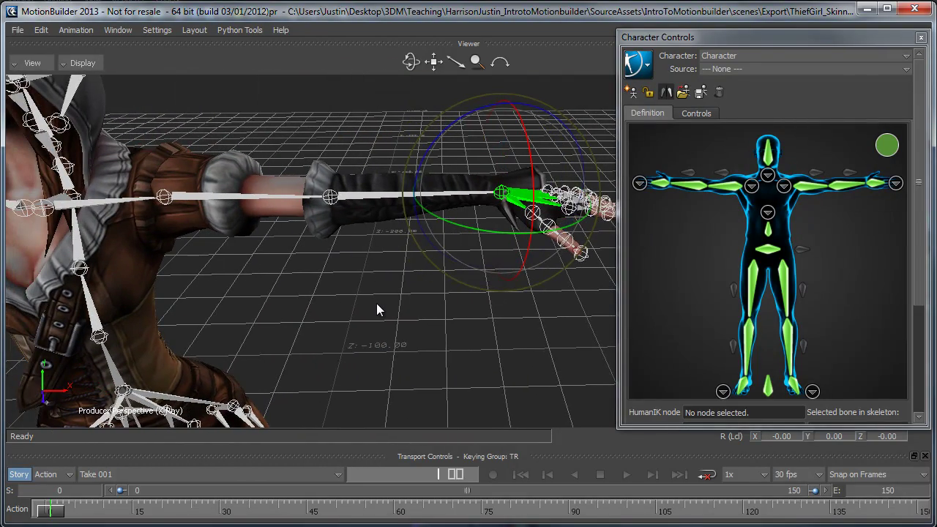
pyautogui.hotkey('ctrl', 'f')
pyautogui.keyDown('shift'); pyautogui.moveTo(444, 276); pyautogui.dragTo(190, 303); pyautogui.keyUp('shift')
pyautogui.keyDown('shift'); pyautogui.moveTo(472, 278); pyautogui.dragTo(452, 273); pyautogui.keyUp('shift')
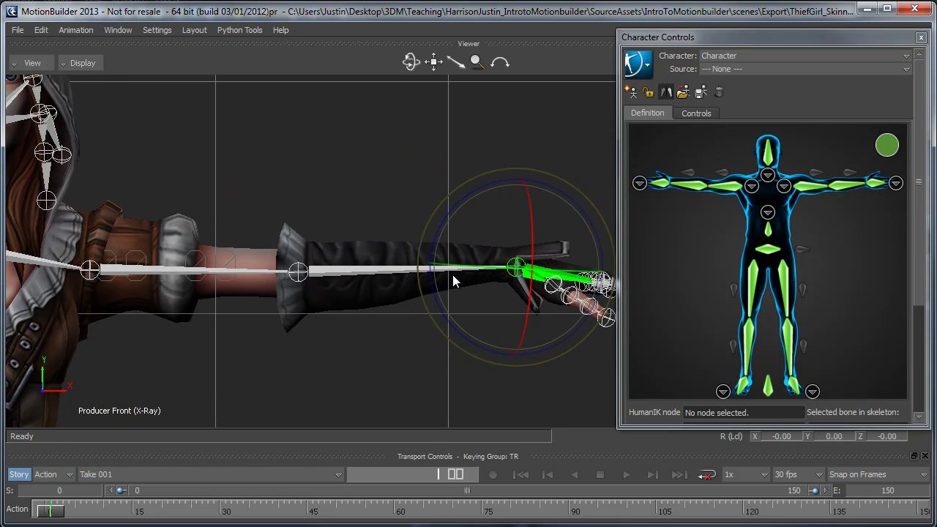
pyautogui.moveTo(450, 213); pyautogui.dragTo(444, 216)
pyautogui.keyDown('shift'); pyautogui.moveTo(281, 212); pyautogui.dragTo(469, 208); pyautogui.keyUp('shift')
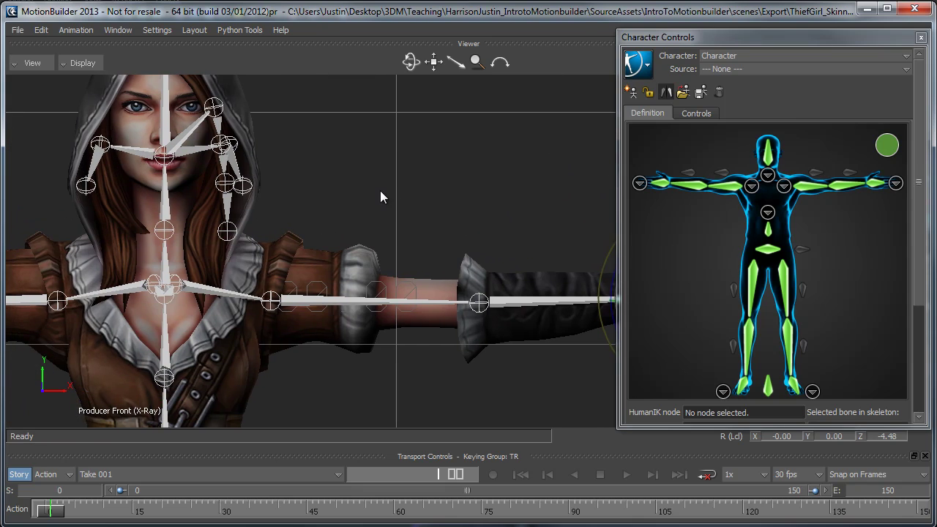
pyautogui.keyDown('shift'); pyautogui.moveTo(374, 156); pyautogui.dragTo(375, 165); pyautogui.keyUp('shift')
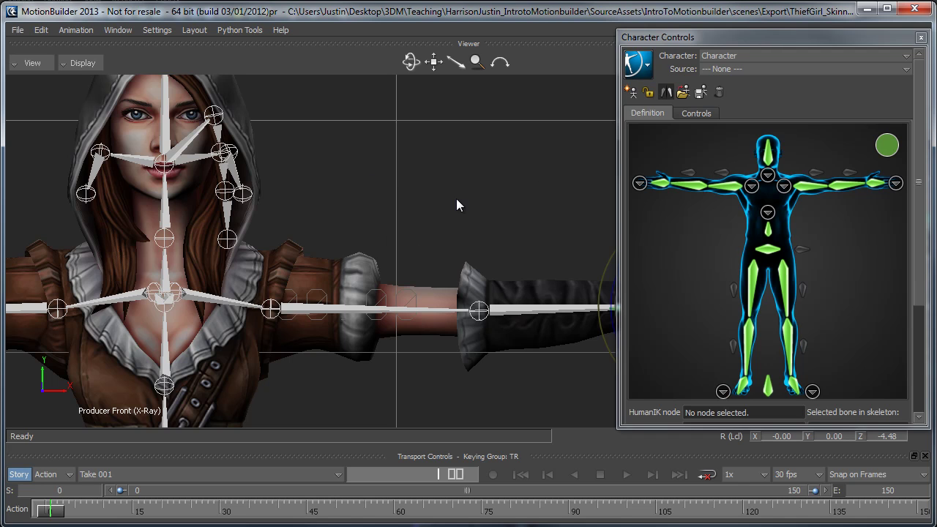
# Step: Return to the perspective view and characterize the mapped Character as a biped in its character definition
pyautogui.hotkey('ctrl', 'e')
pyautogui.keyDown('ctrl'); pyautogui.moveTo(434, 194); pyautogui.dragTo(293, 326); pyautogui.keyUp('ctrl')
pyautogui.keyDown('shift'); pyautogui.moveTo(293, 326); pyautogui.dragTo(303, 267); pyautogui.keyUp('shift')
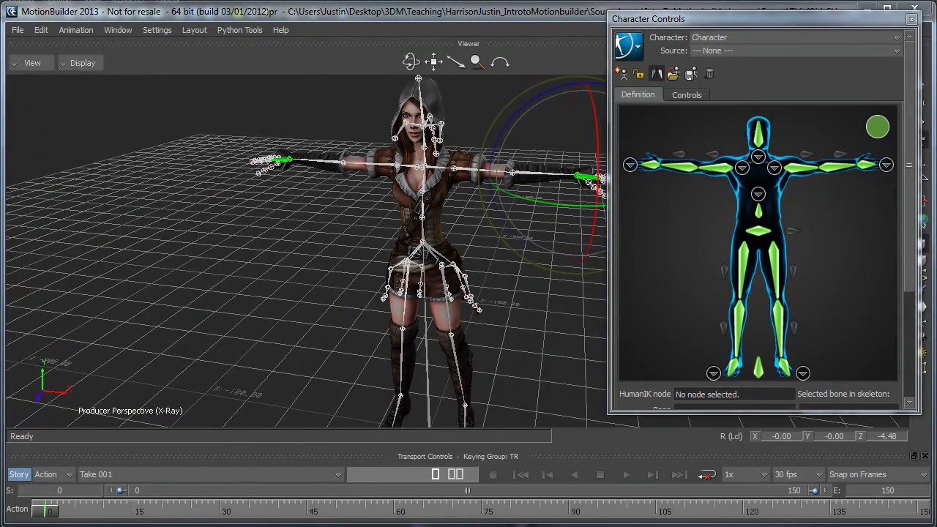
pyautogui.moveTo(468, 165); pyautogui.dragTo(372, 111)
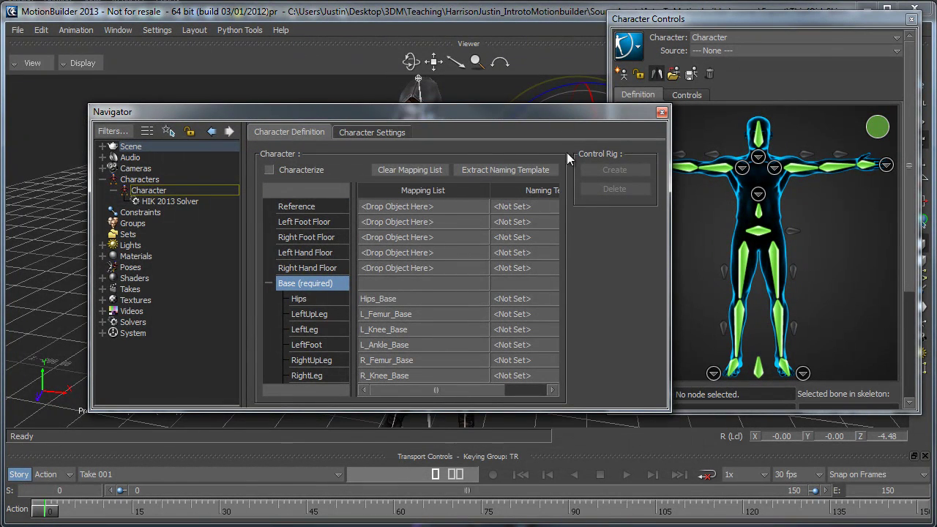
pyautogui.click(268, 170)
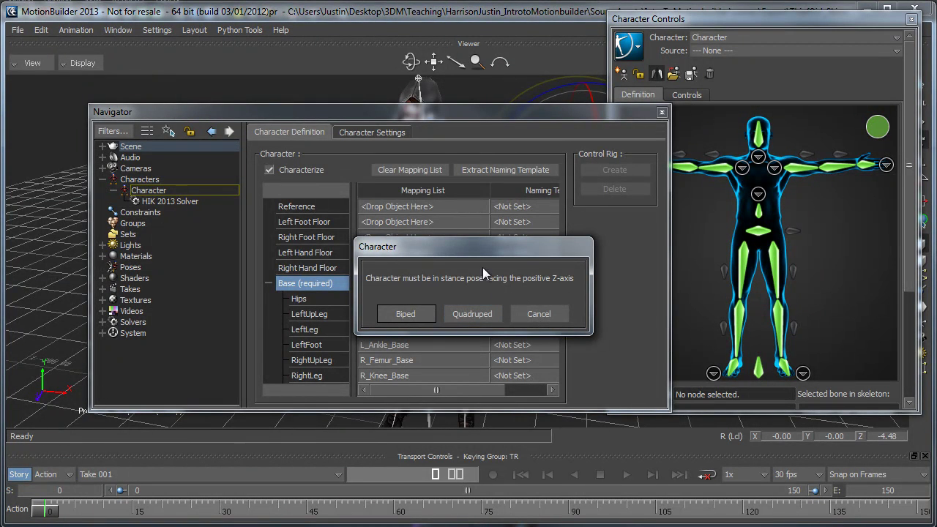
pyautogui.click(427, 317)
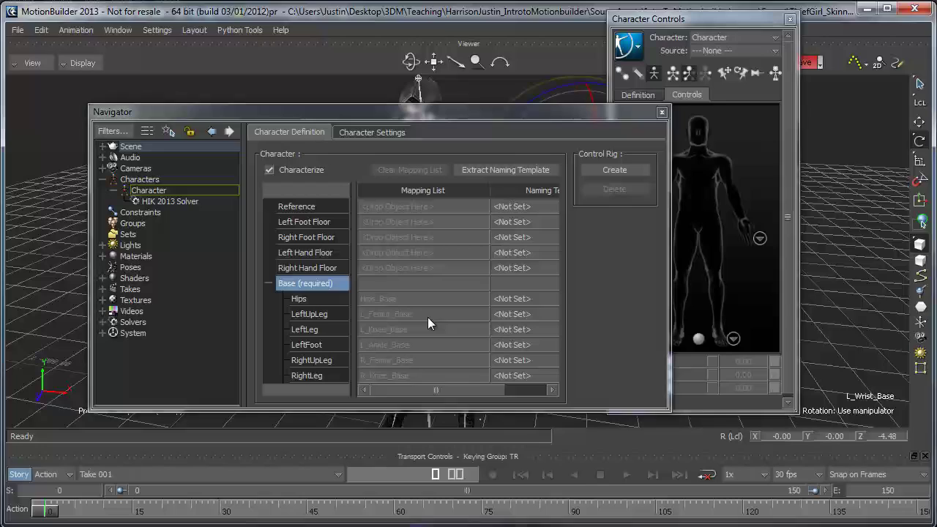
# Step: Close the Navigator and move the Character Controls window aside so it no longer covers the character's outstretched arm
pyautogui.moveTo(566, 118); pyautogui.dragTo(557, 107)
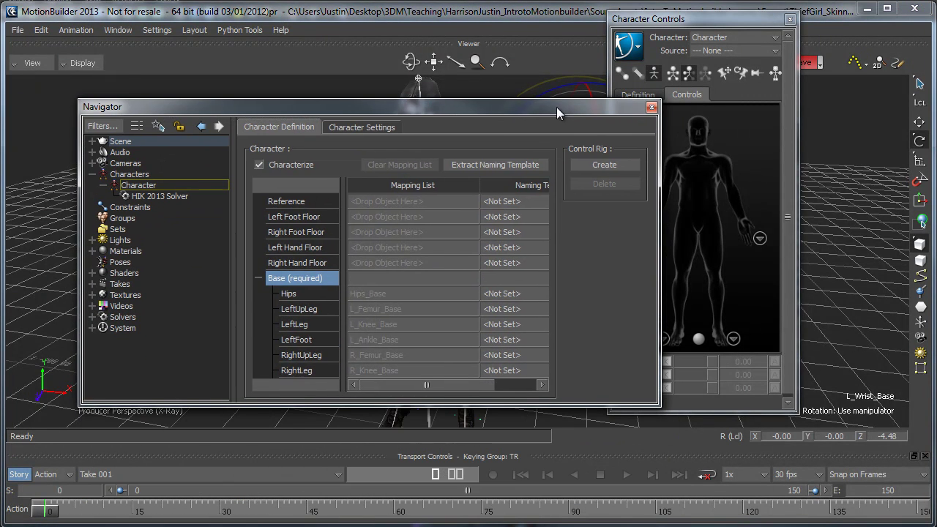
pyautogui.click(652, 105)
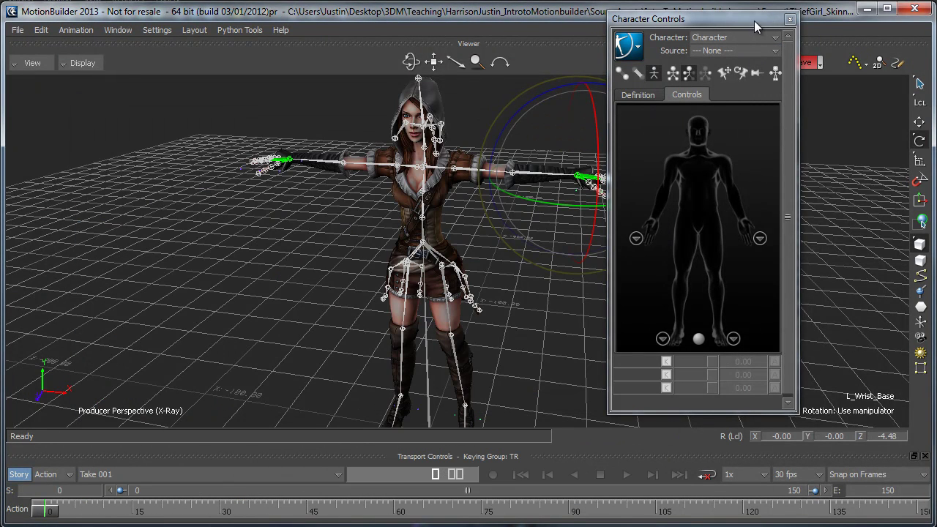
pyautogui.moveTo(753, 20); pyautogui.dragTo(839, 25)
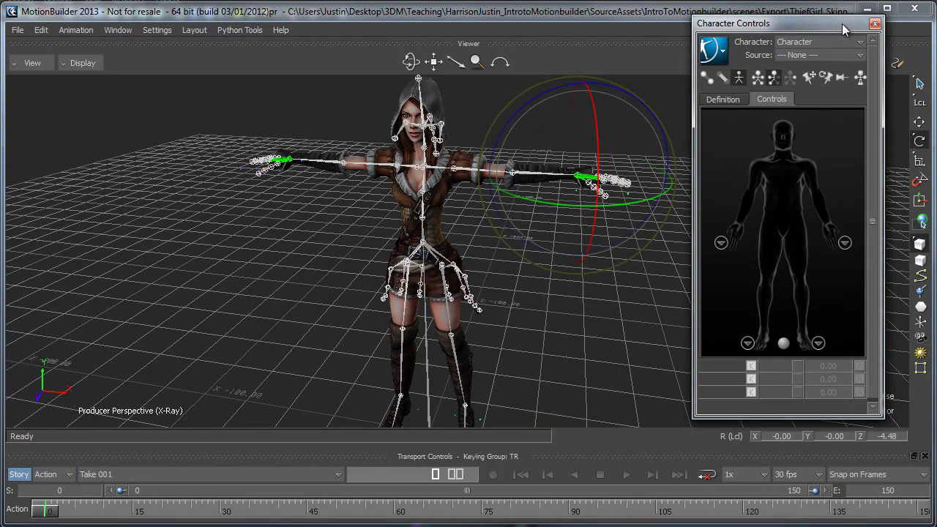
pyautogui.moveTo(841, 23); pyautogui.dragTo(851, 50)
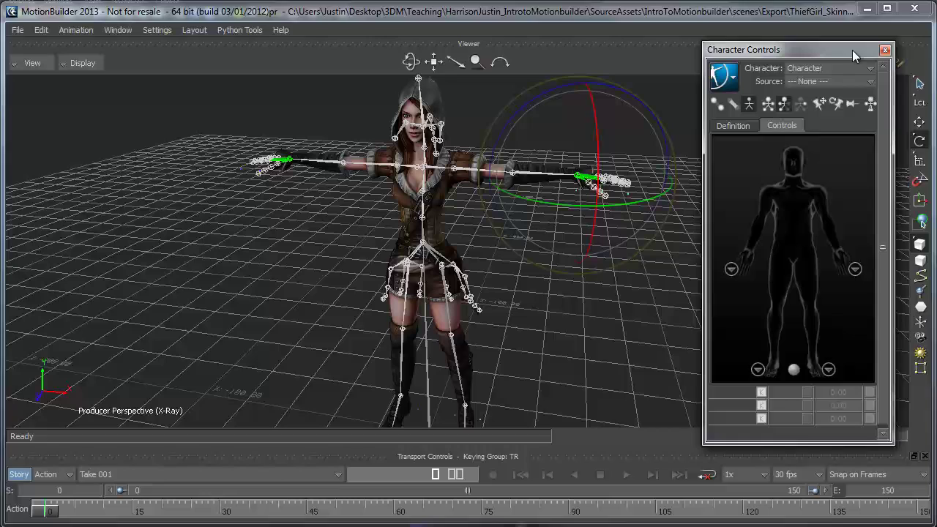